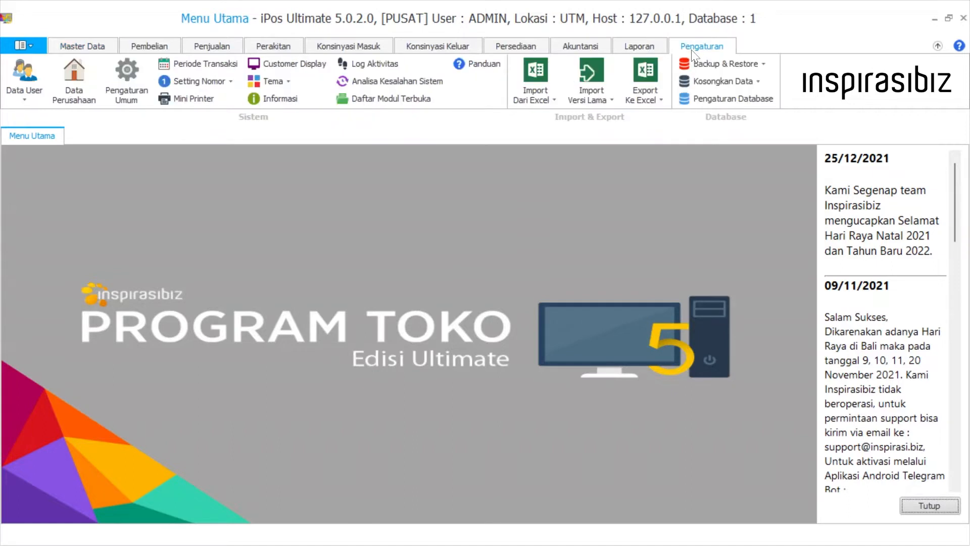
- Start importing item data from Excel and open the provided sample workbook
click(546, 102)
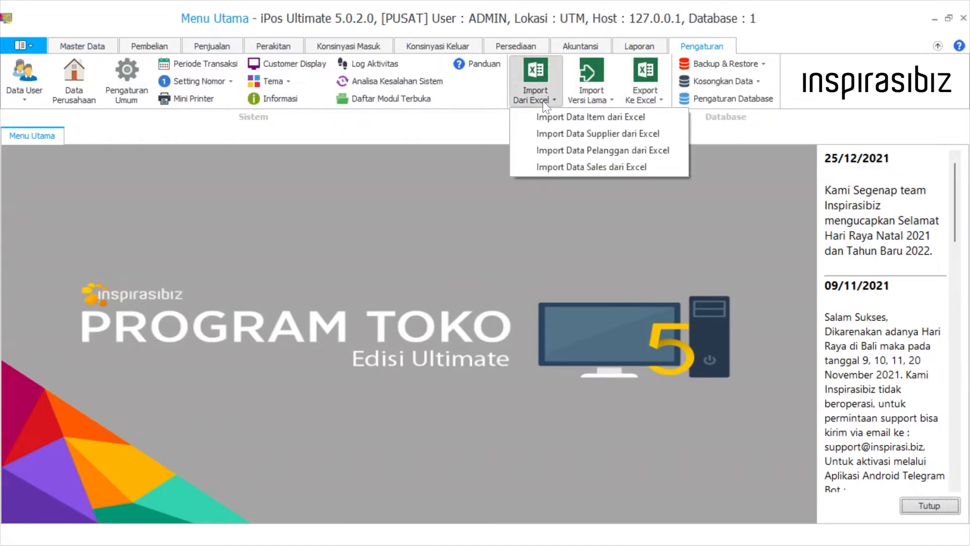
click(566, 120)
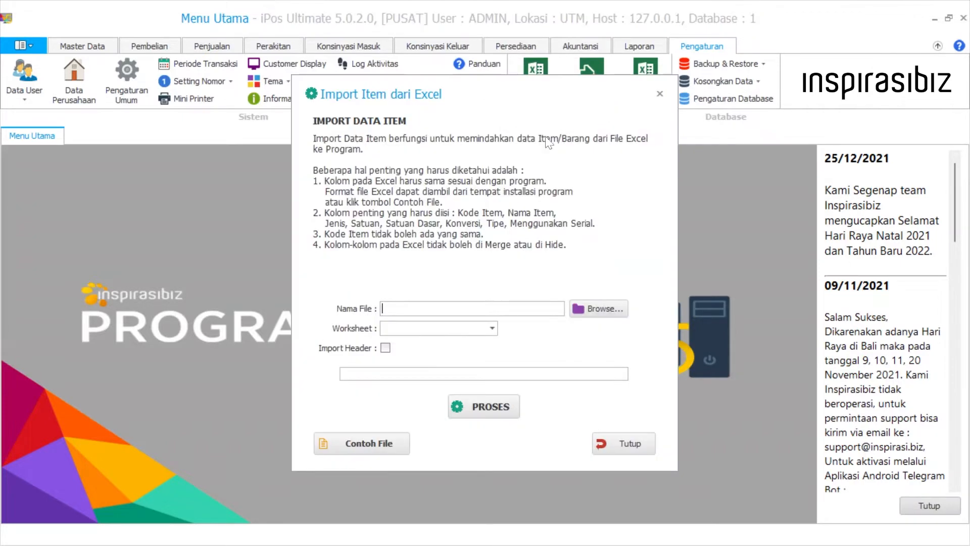
click(378, 448)
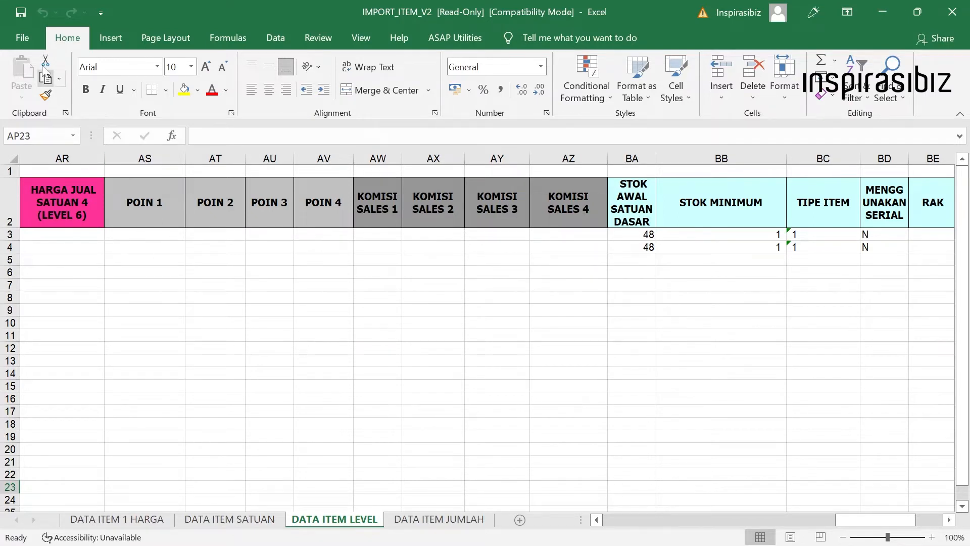
- Save a copy of the sample workbook in Documents as "input data item" in Excel 97-2003 format, accepting the compatibility check
click(25, 36)
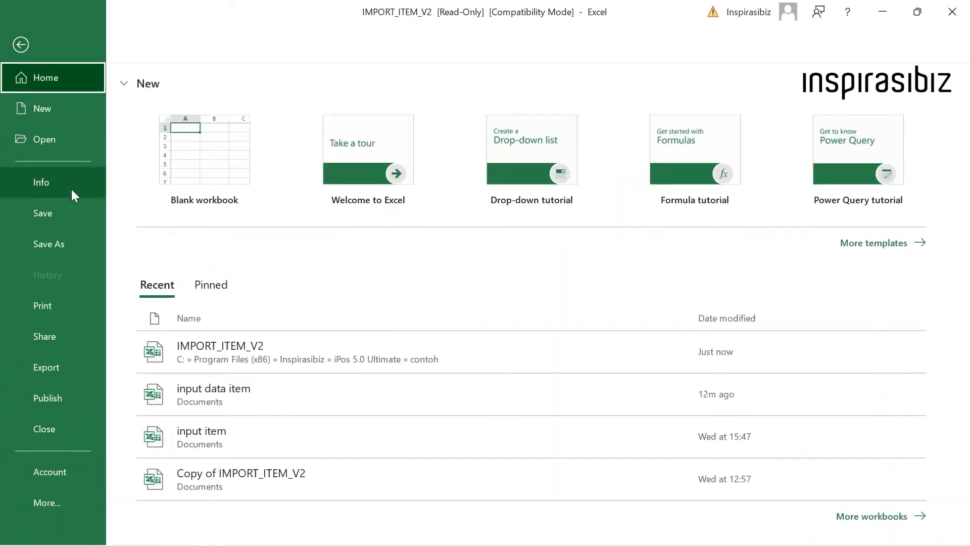
click(67, 241)
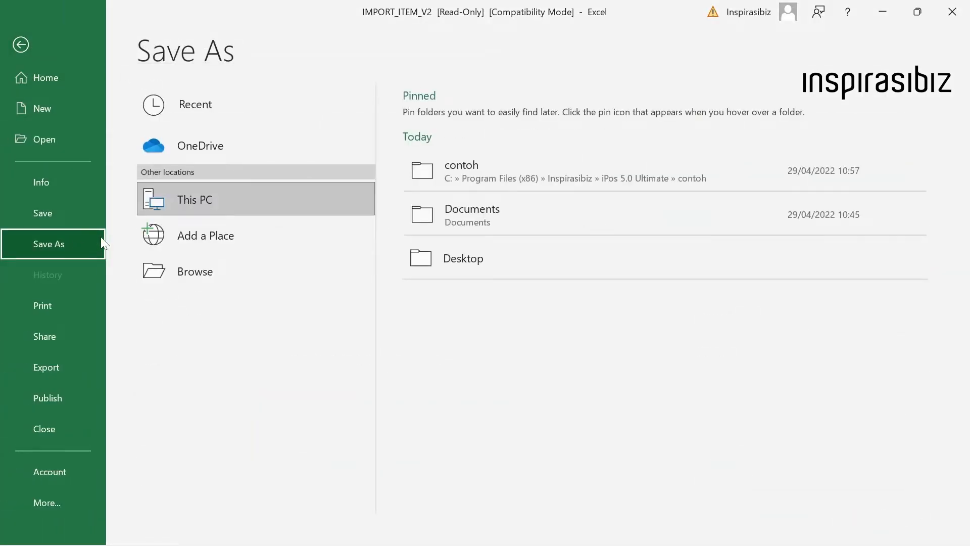
click(451, 214)
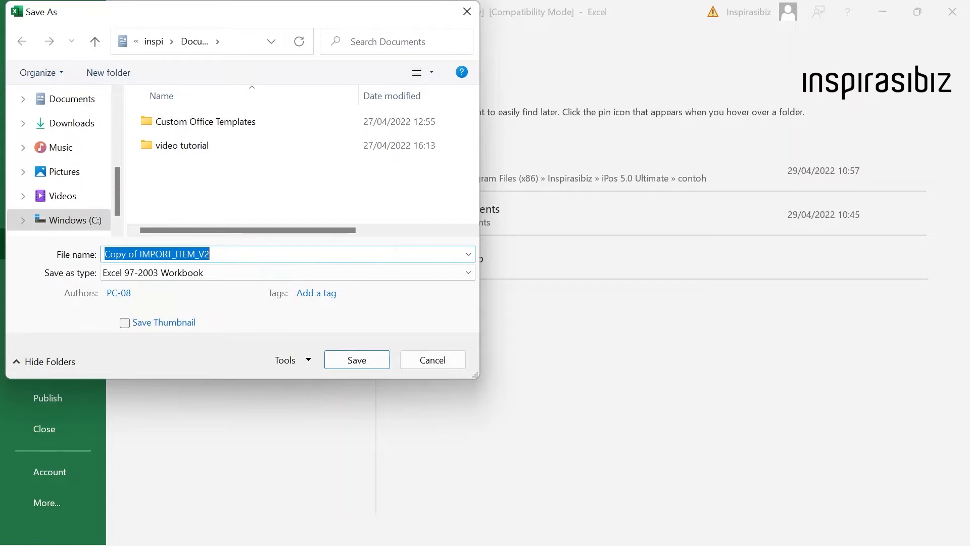
text(inp)
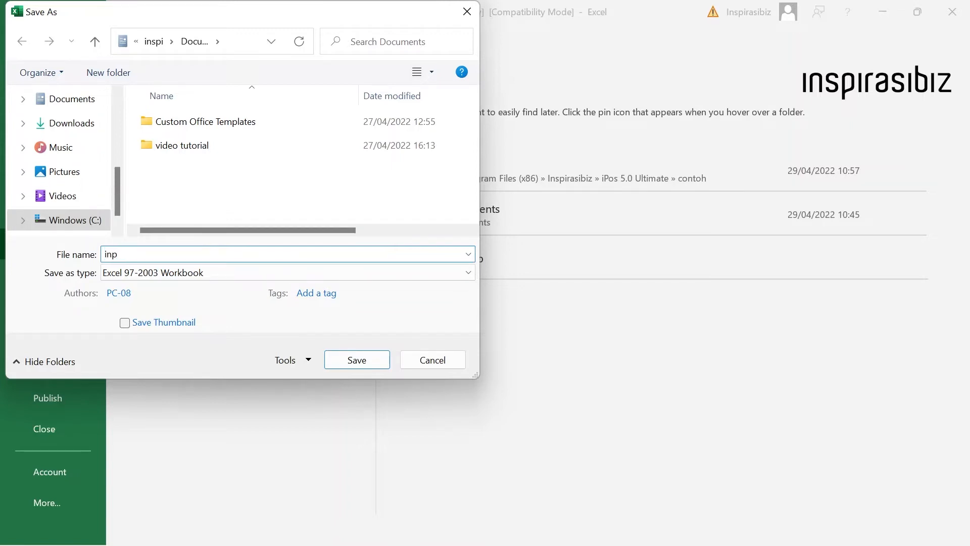
text(ut data item)
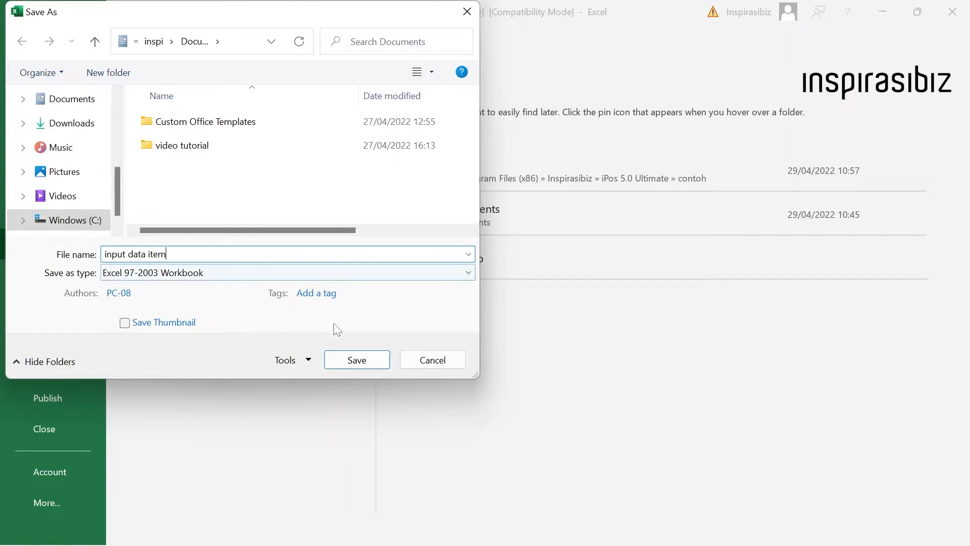
click(350, 363)
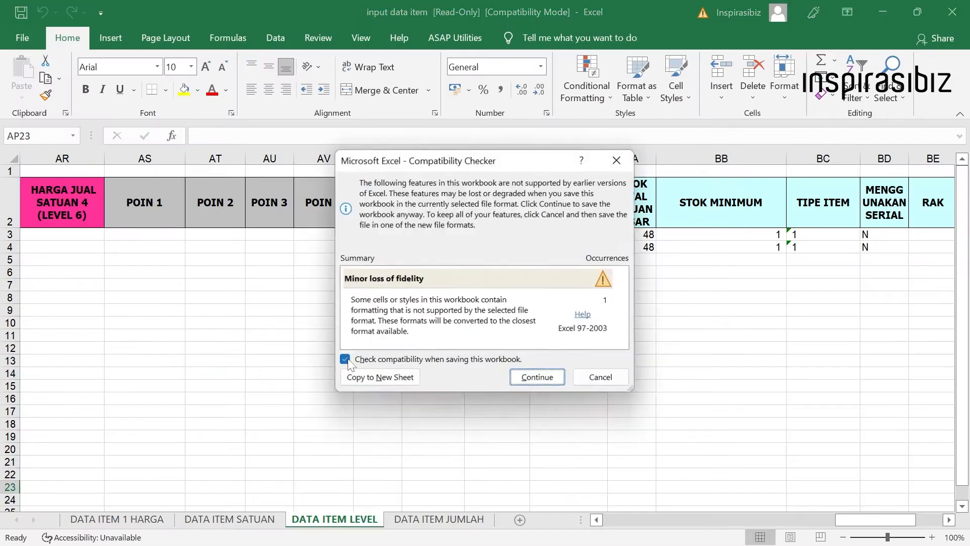
key(Return)
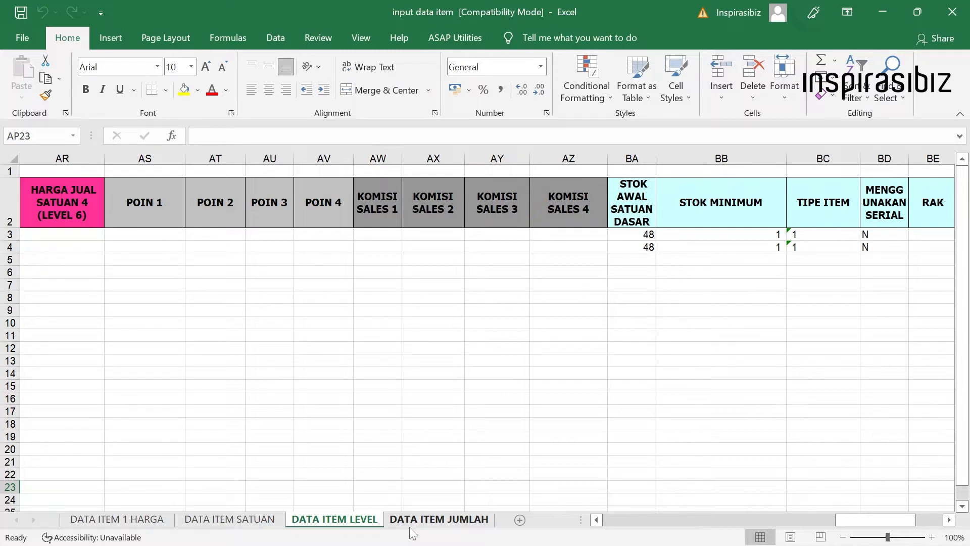
- Clear the sample item data in rows 3 and 4 of the DATA ITEM 1 HARGA sheet
click(152, 525)
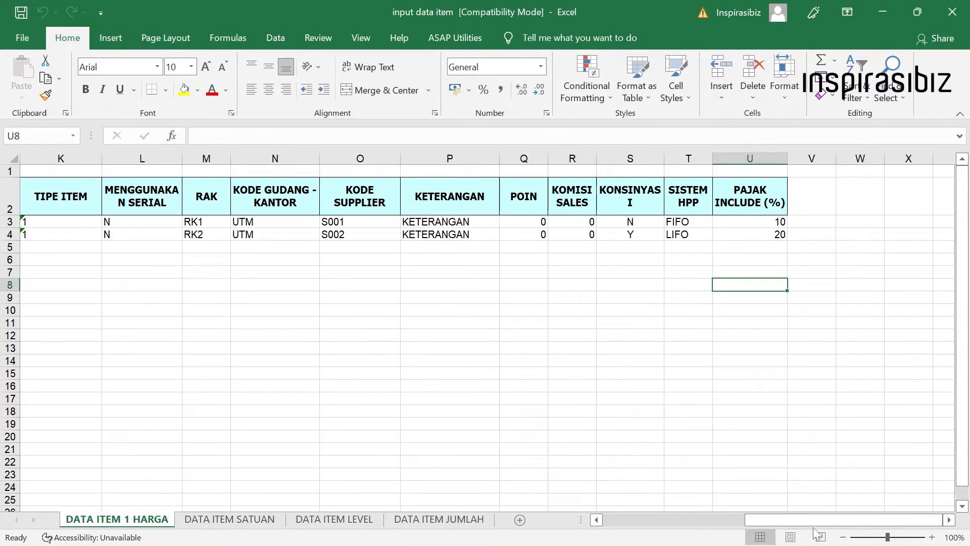
drag(798, 516, 655, 518)
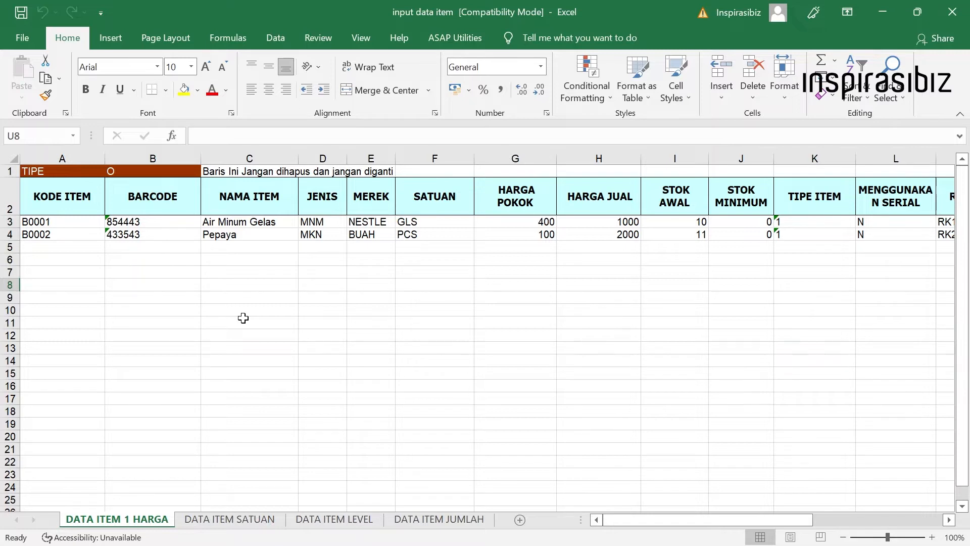
click(87, 223)
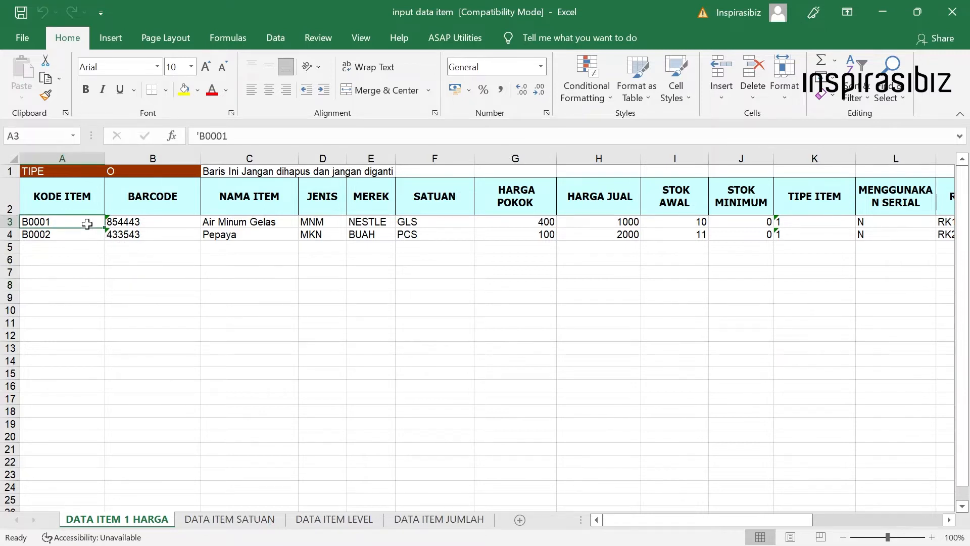
click(137, 234)
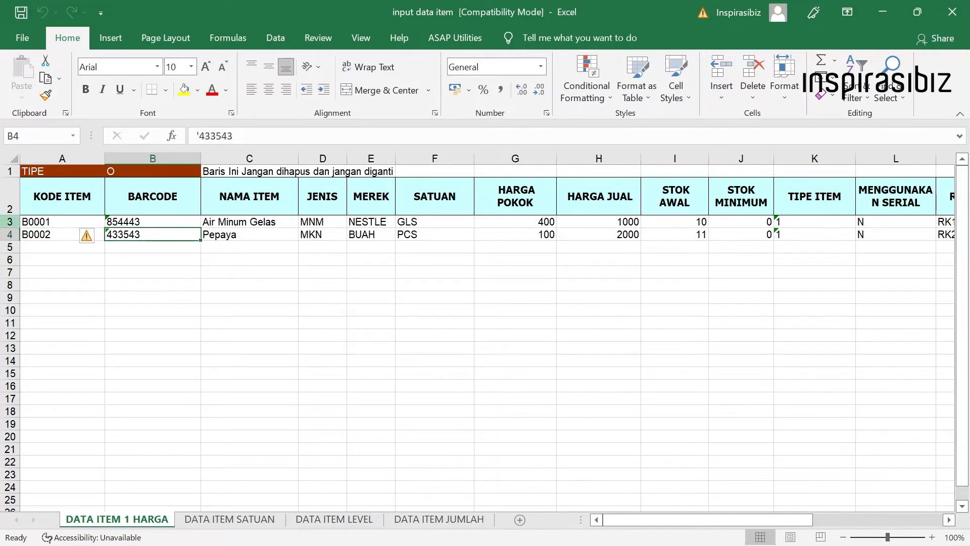
click(10, 222)
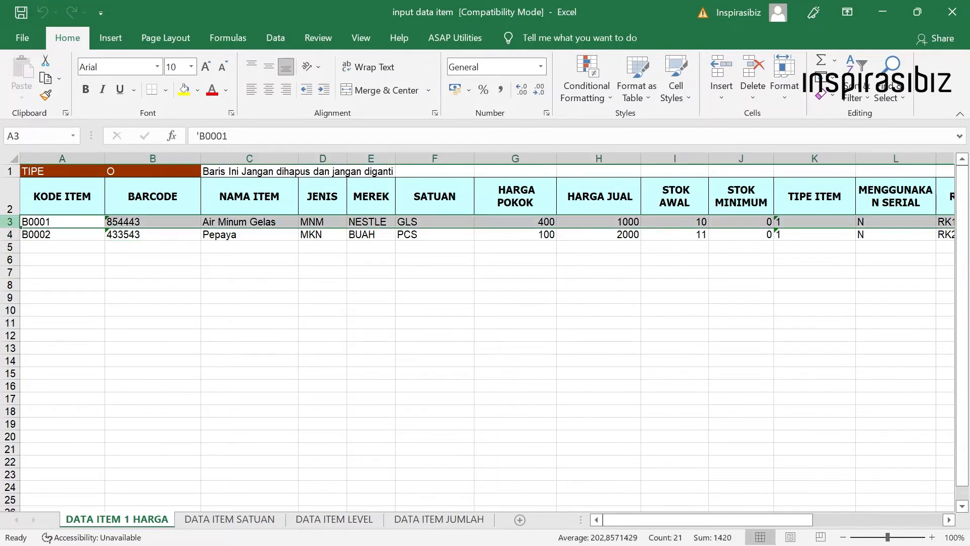
shift+click(9, 235)
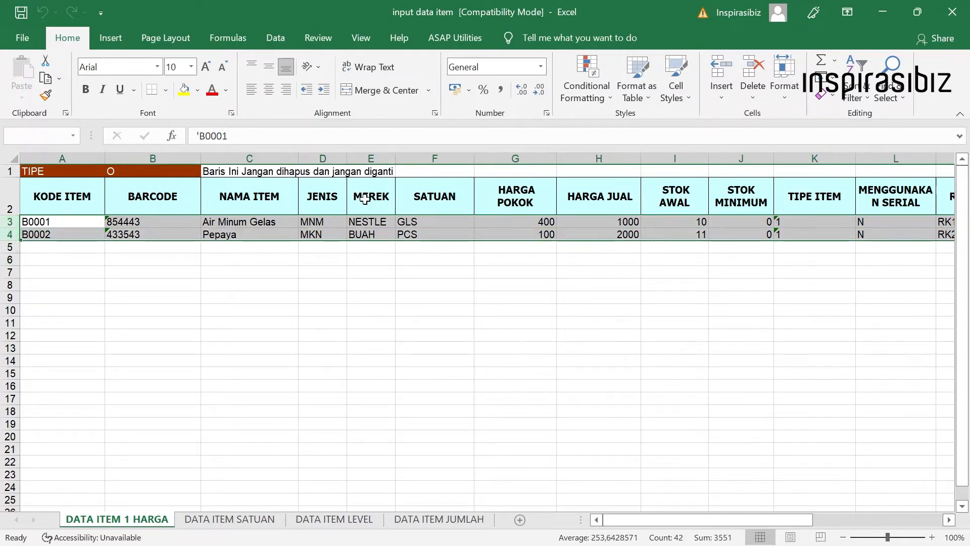
key(Delete)
- Enter O01 as the first item code (KODE ITEM) in cell A3
click(69, 223)
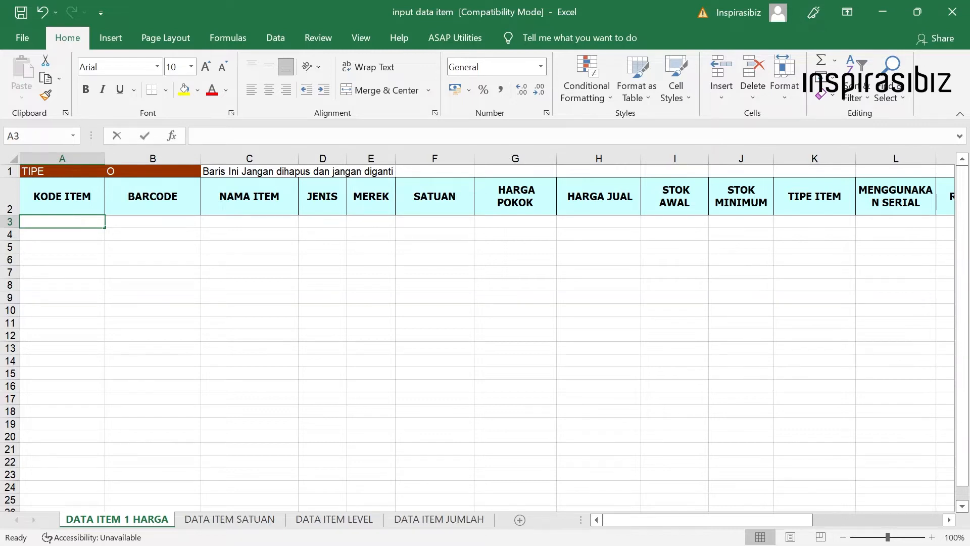
text(O01)
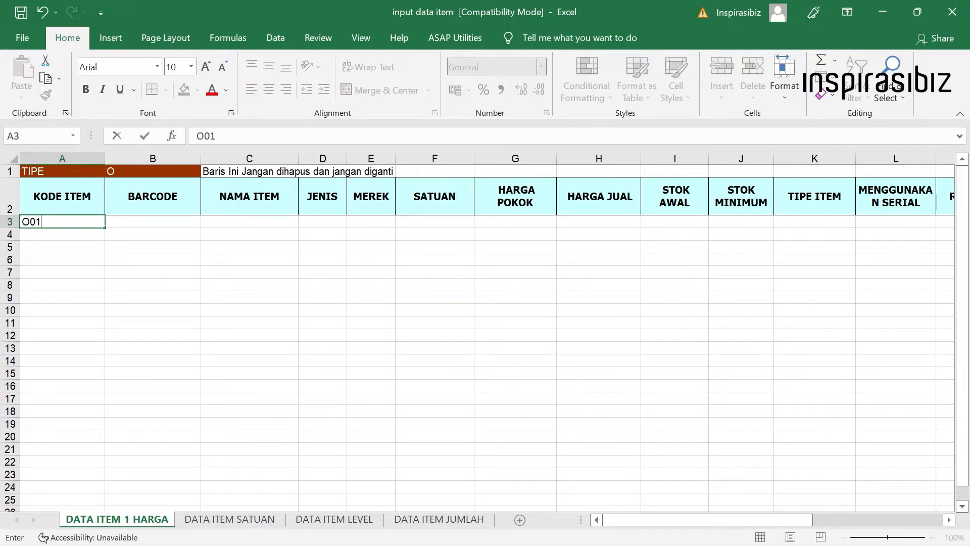
click(113, 219)
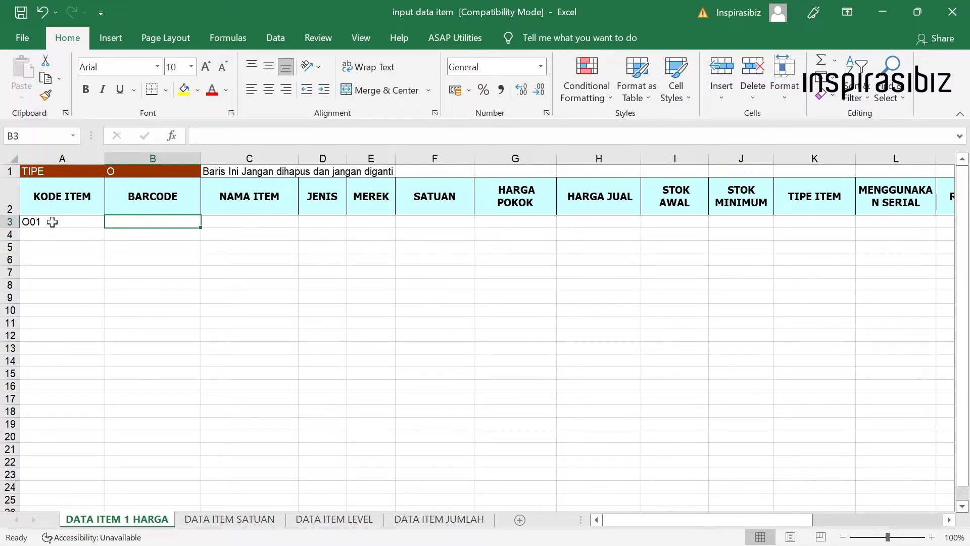
- Enter 003 as text with a leading apostrophe in cell A5 and clear that cell again
click(47, 247)
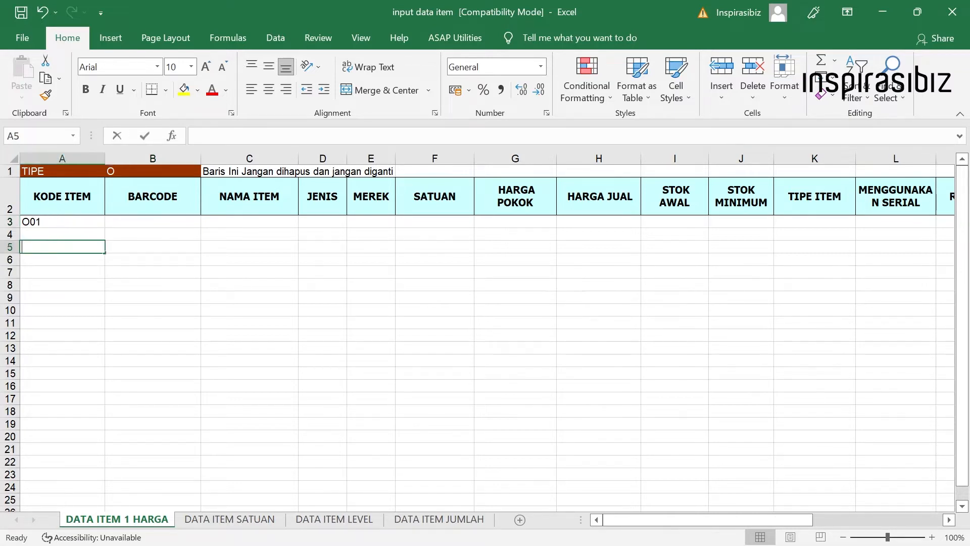
text(00e)
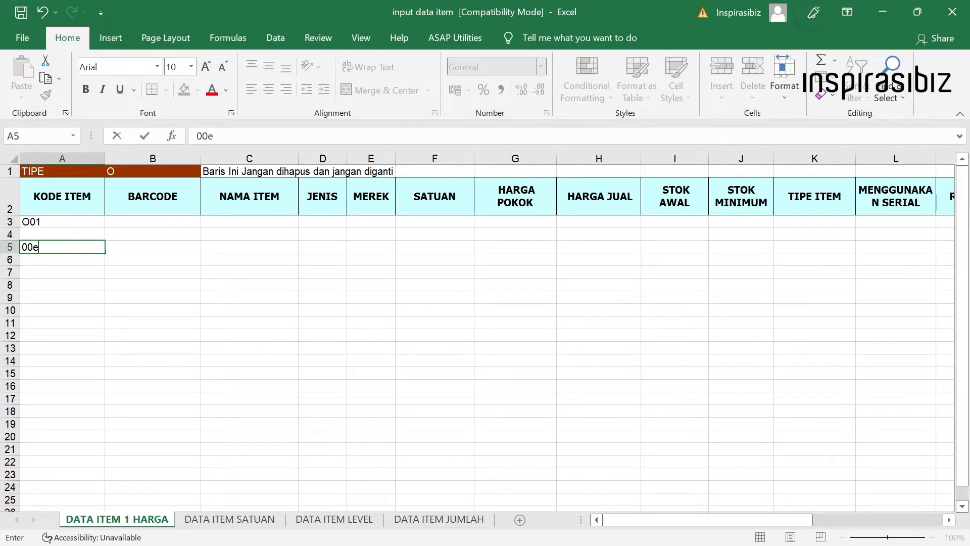
key(BackSpace)
text(3)
click(22, 247)
text(')
key(Return)
click(37, 246)
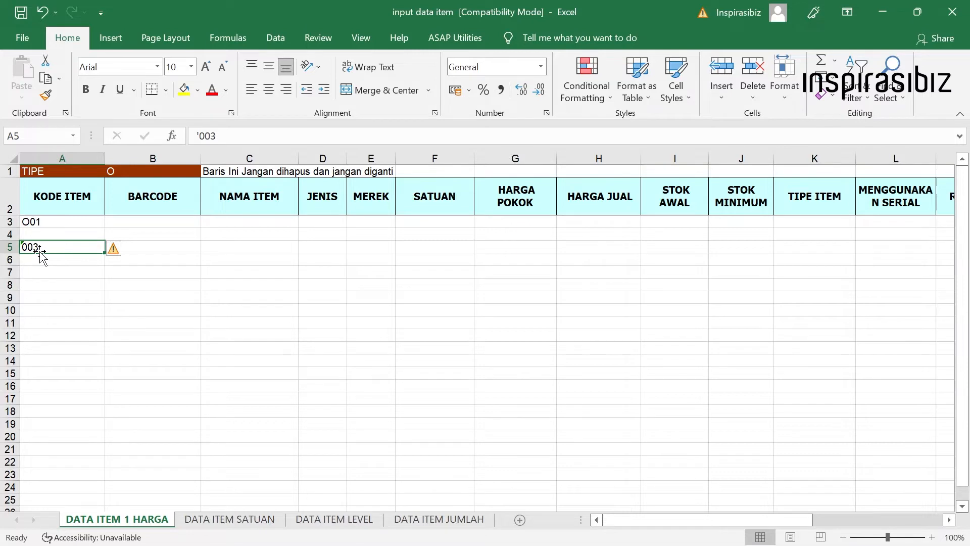
key(Delete)
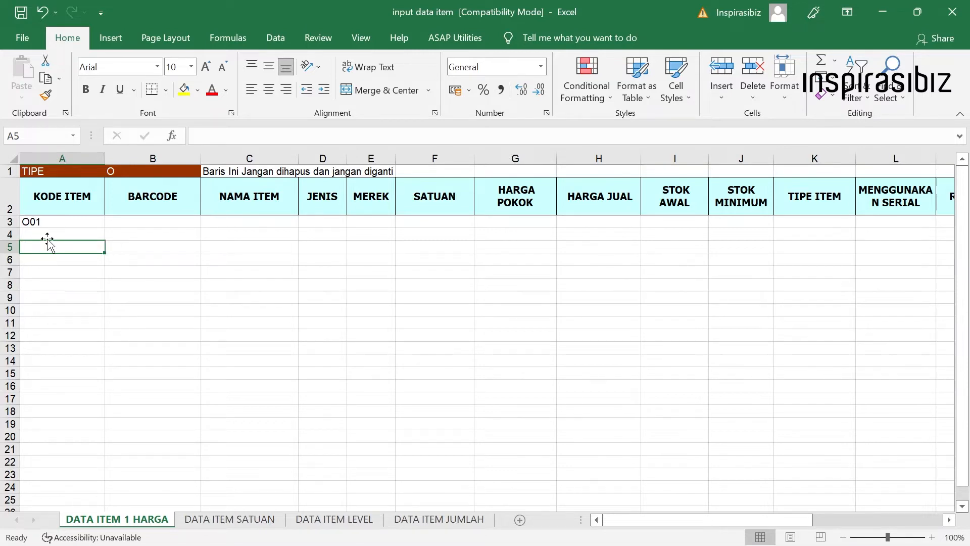
- Try to remove the leading apostrophe from the item code in cell A3
click(60, 227)
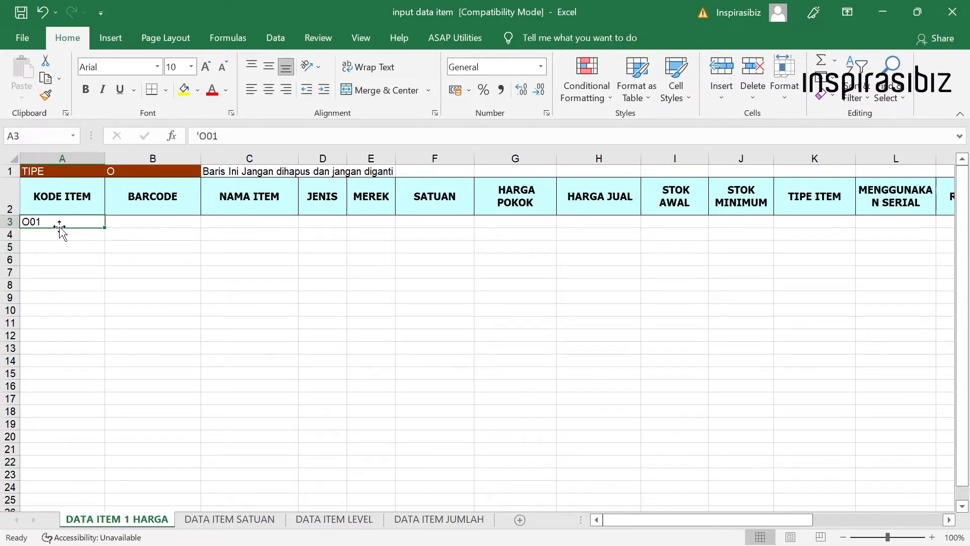
key(F2)
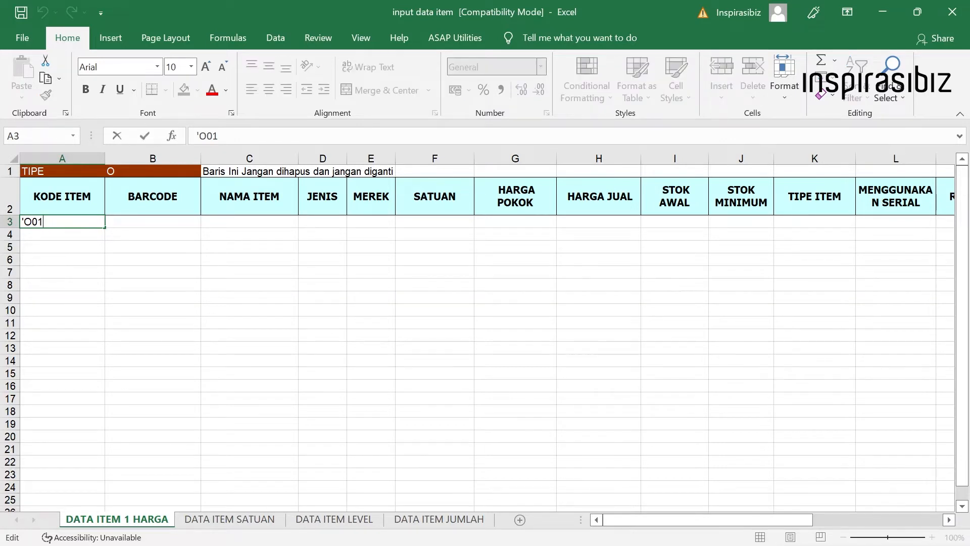
key(shift+Left)
key(shift+Left)
key(shift+Left)
key(shift+Left)
key(shift+Right)
key(shift+Right)
key(shift+Right)
key(shift+Right)
key(shift+Left)
key(shift+Left)
key(Right)
key(Home)
key(Delete)
click(88, 235)
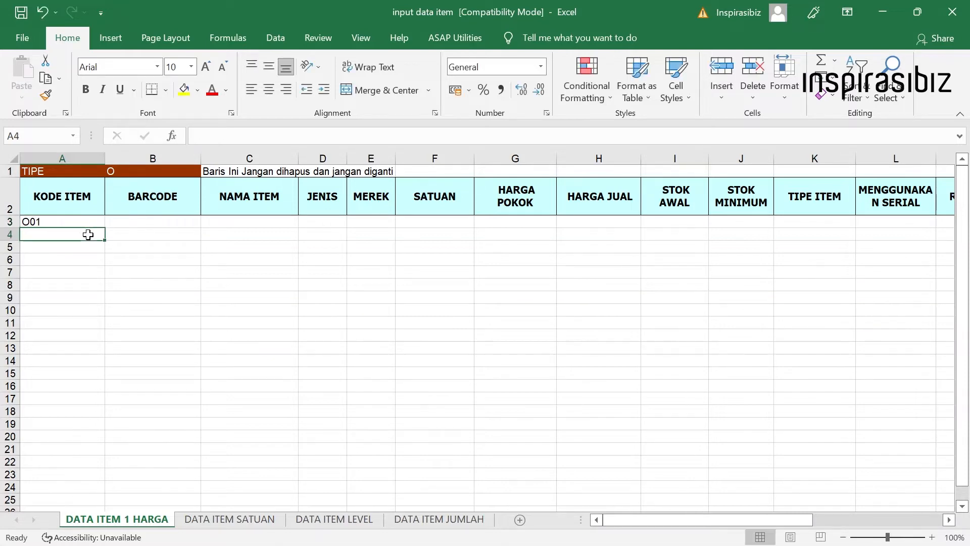
click(59, 222)
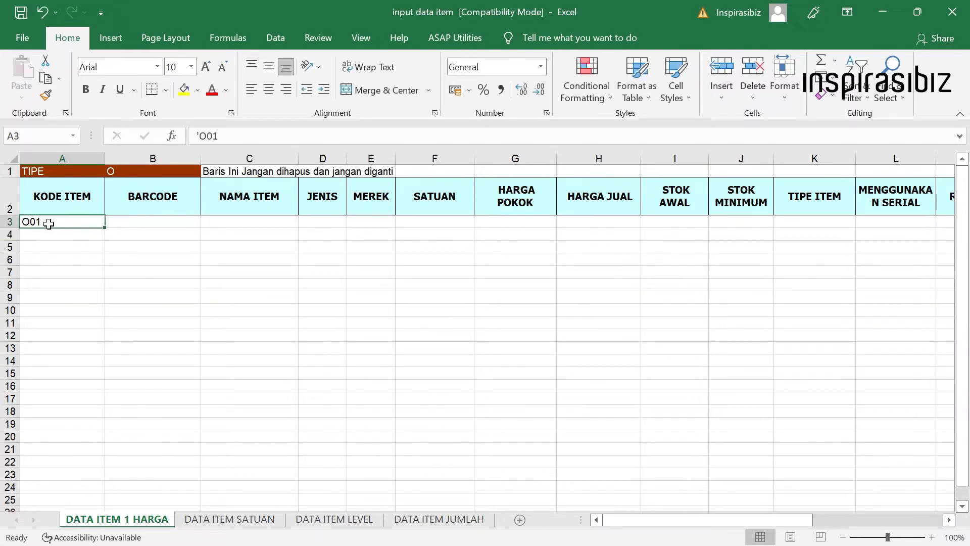
- Enter O01 as the item's barcode in cell B3, matching its item code
click(152, 222)
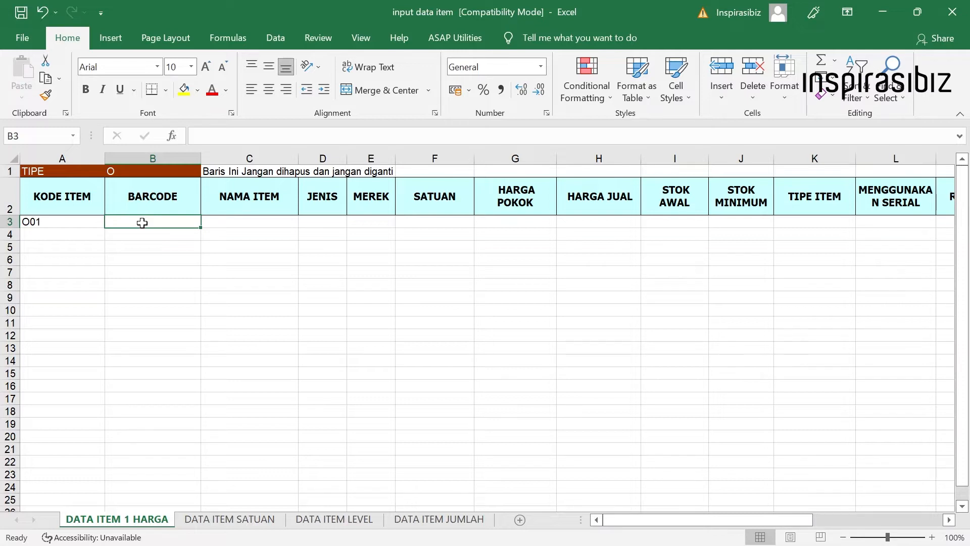
text(O01)
click(169, 232)
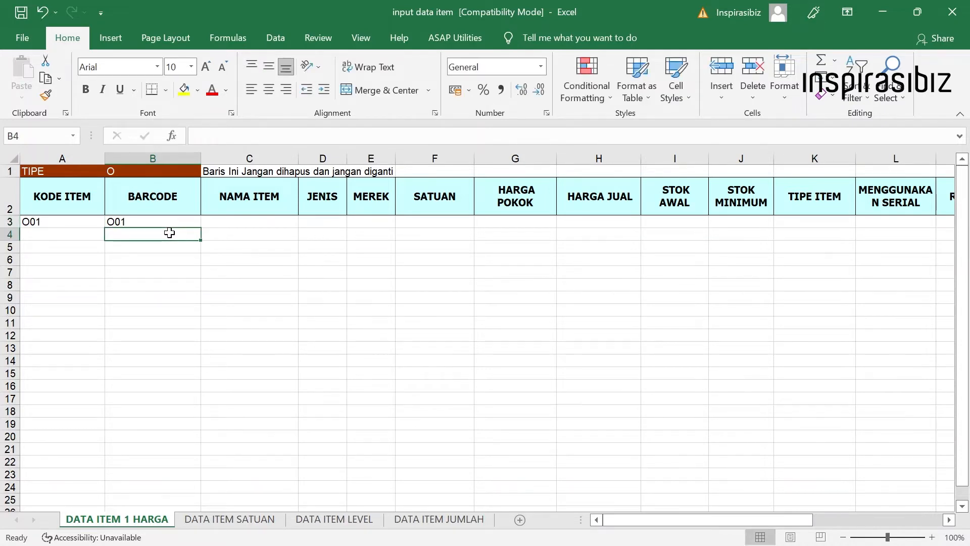
click(131, 220)
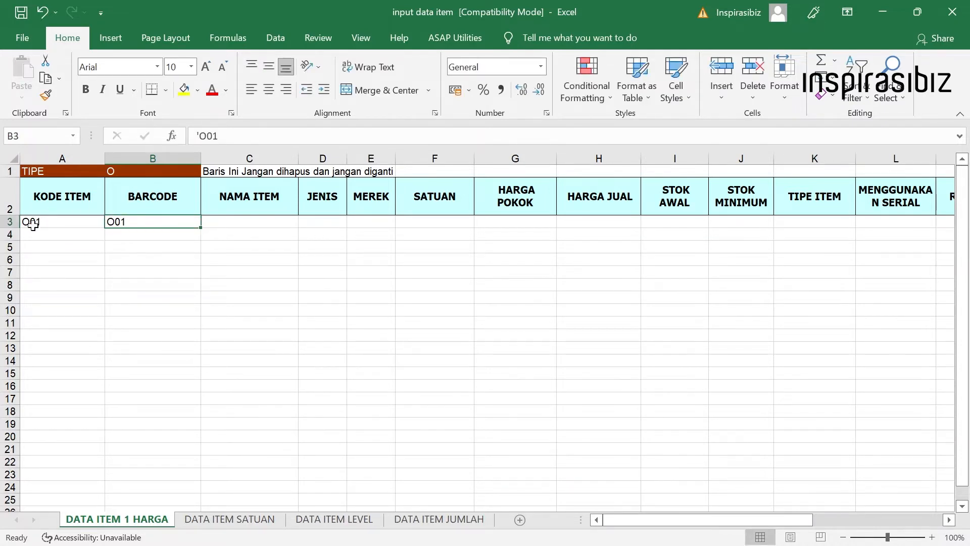
- Enter Ciky as the item name (NAMA ITEM) in C3 and select the JENIS cell of the same row
click(259, 221)
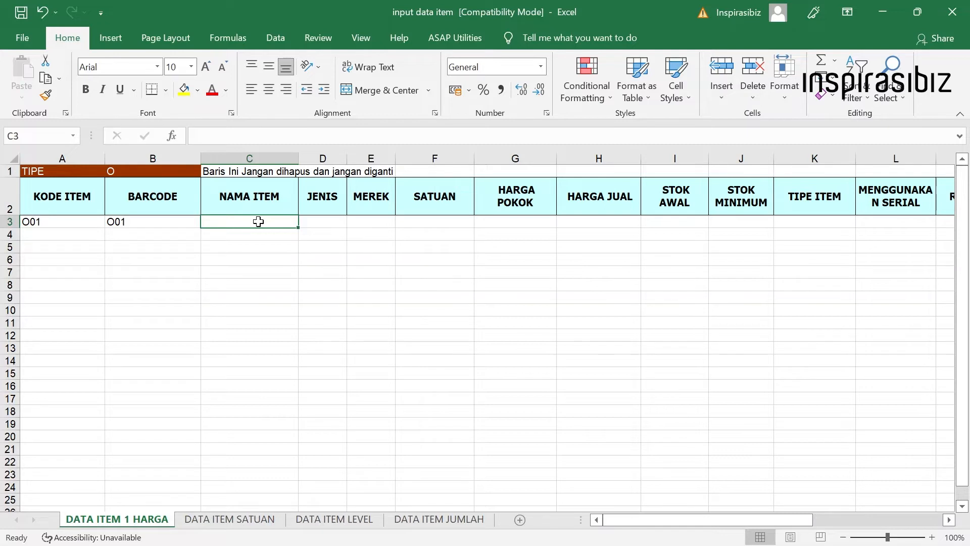
text(Cik)
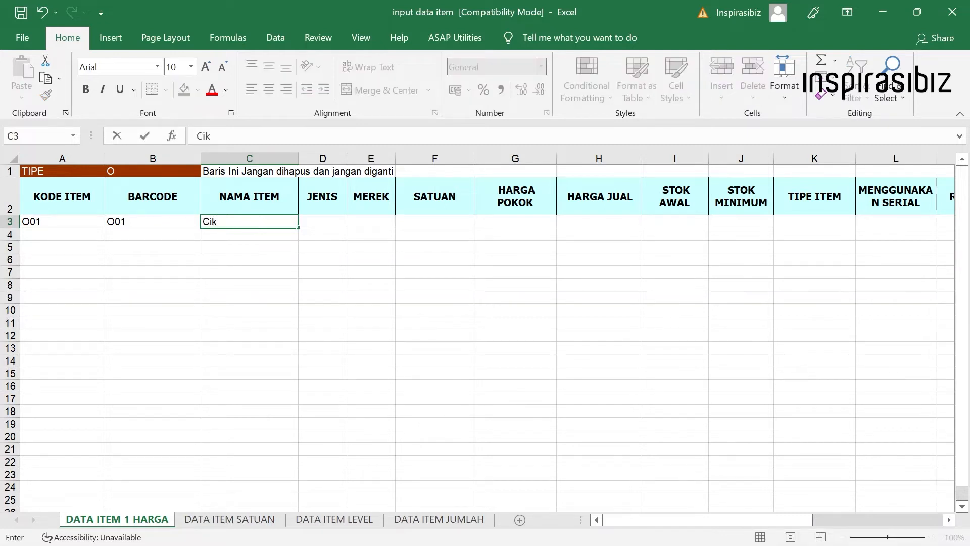
text(y)
click(324, 223)
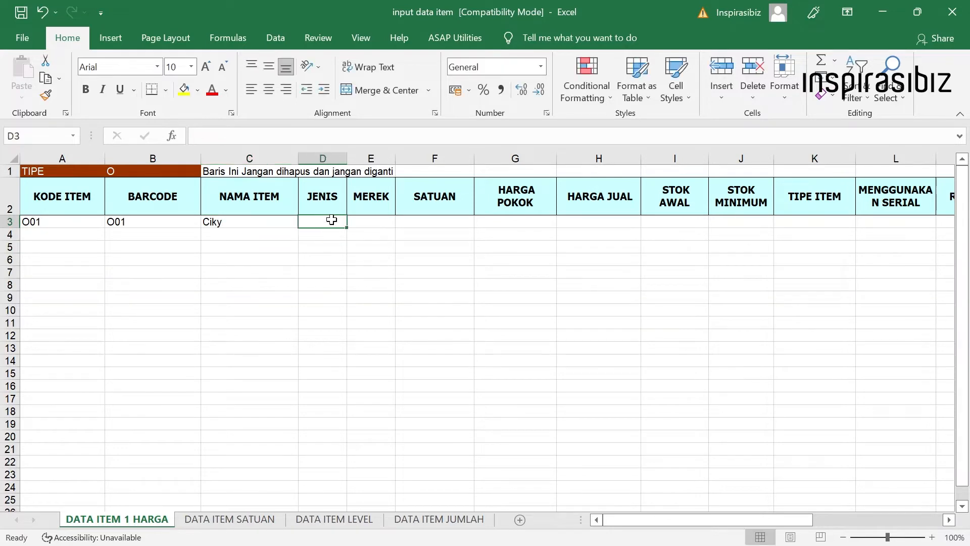
click(371, 220)
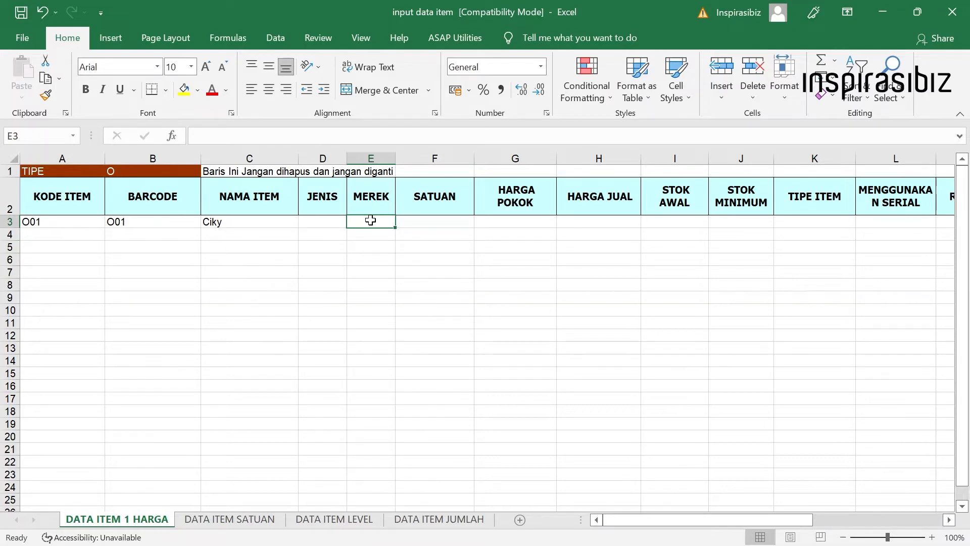
click(330, 217)
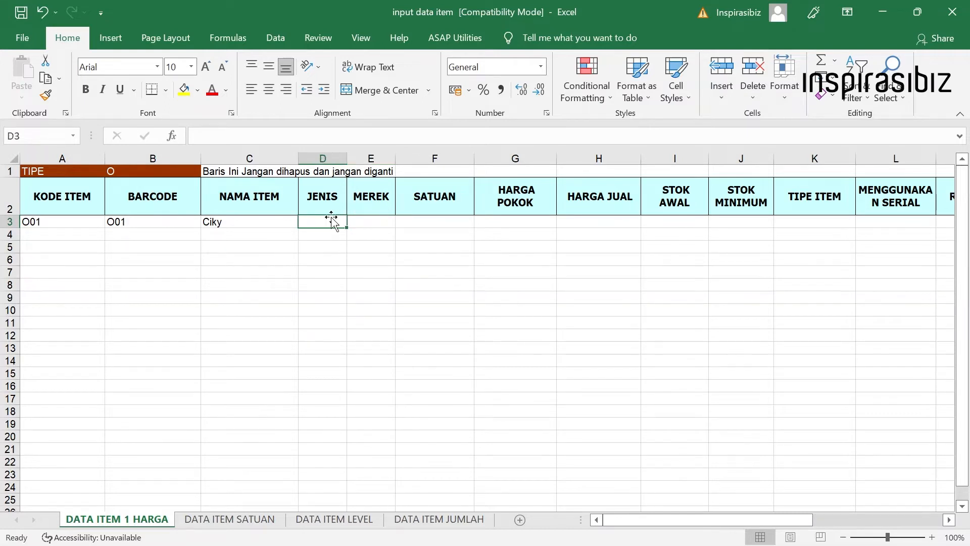
- Fill in D3:F3 for the Ciky item with JENIS MKN, MEREK Cikies and SATUAN PCS
click(381, 218)
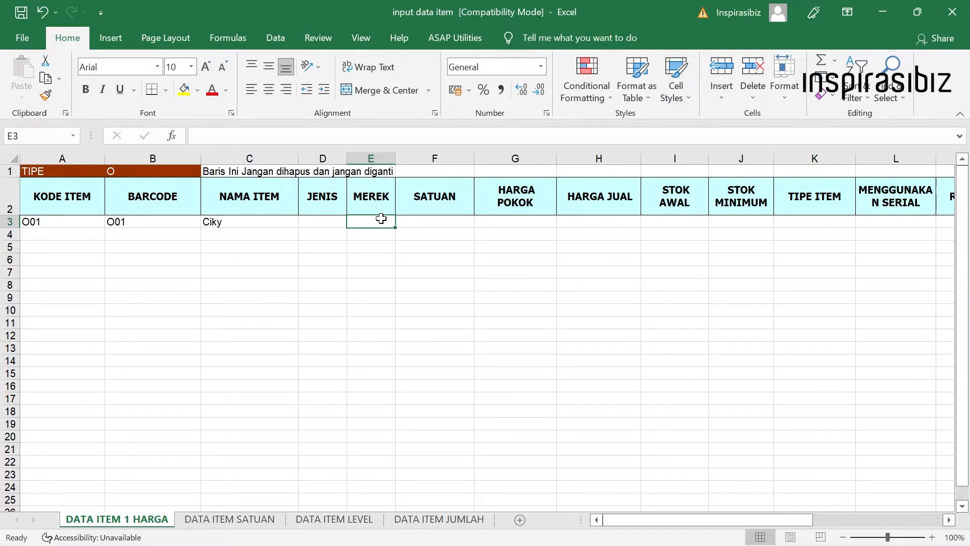
key(Left)
text(MKN)
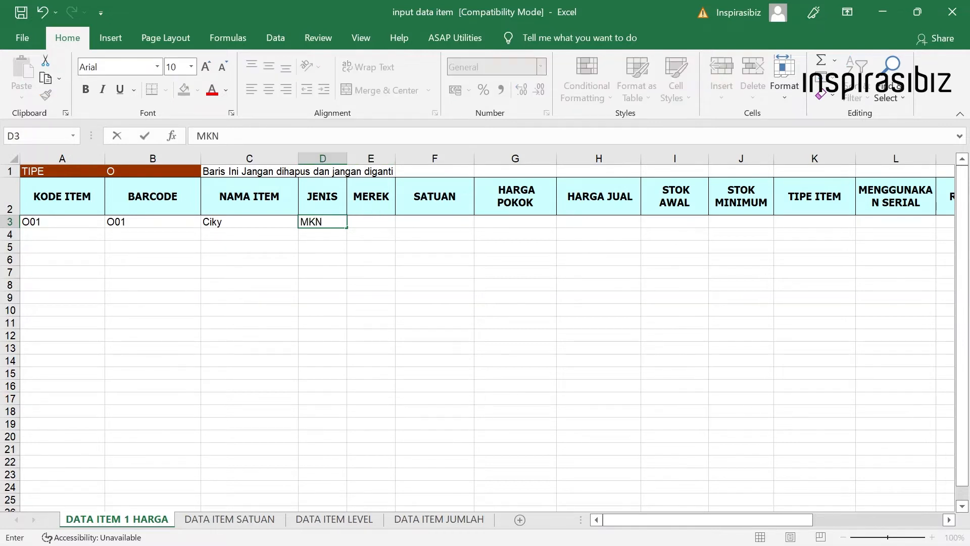
click(363, 224)
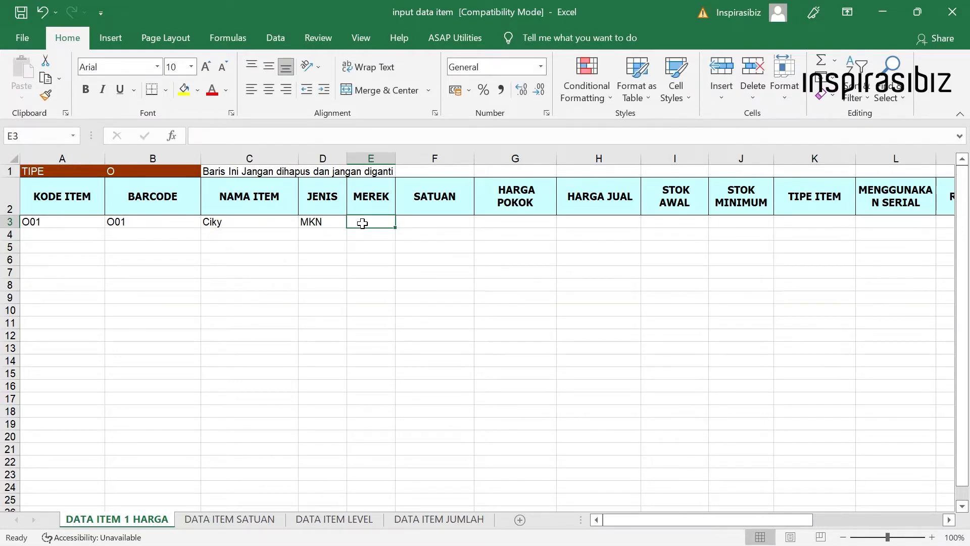
text(Cikies)
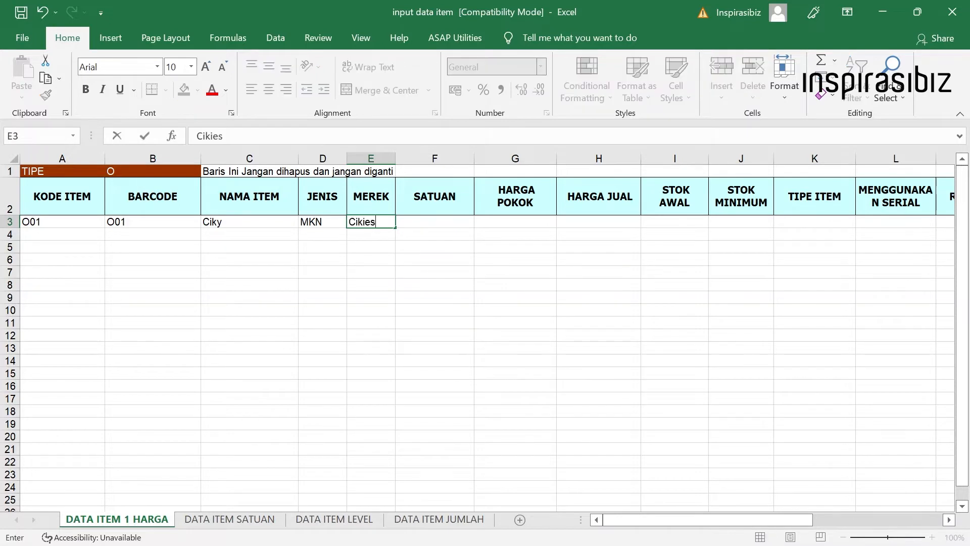
click(413, 224)
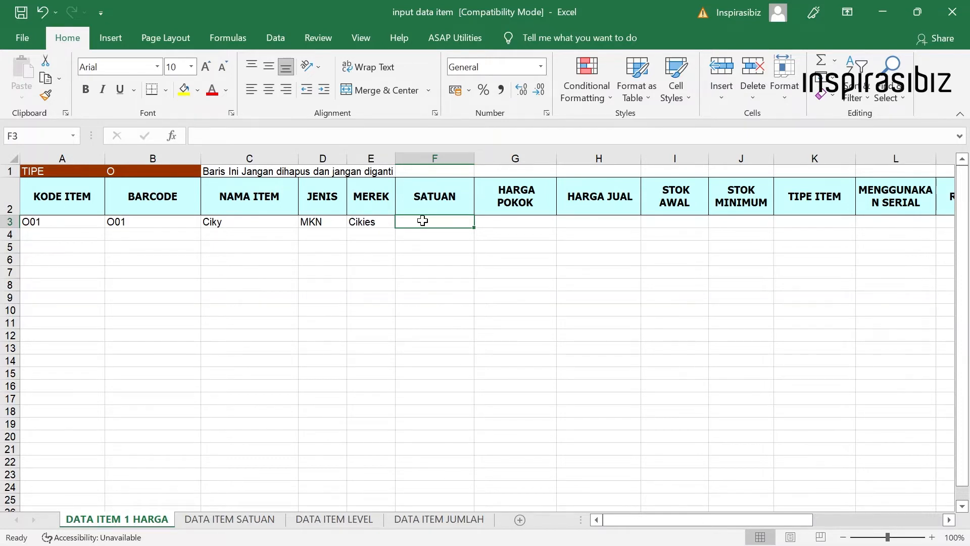
text(PCS)
- Fill in G3:J3 with HARGA POKOK 3500, HARGA JUAL 4300, STOK AWAL 5 and STOK MINIMUM 1
click(527, 222)
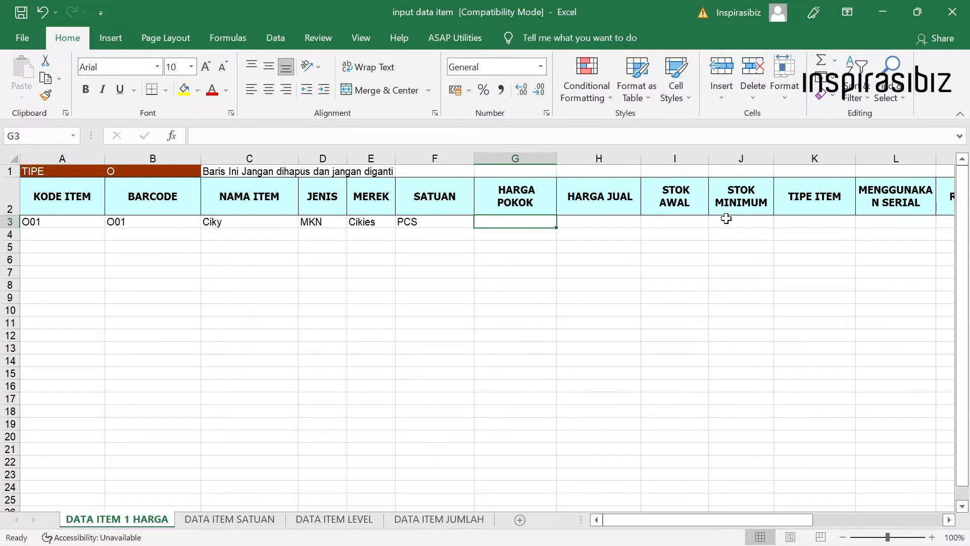
double_click(527, 225)
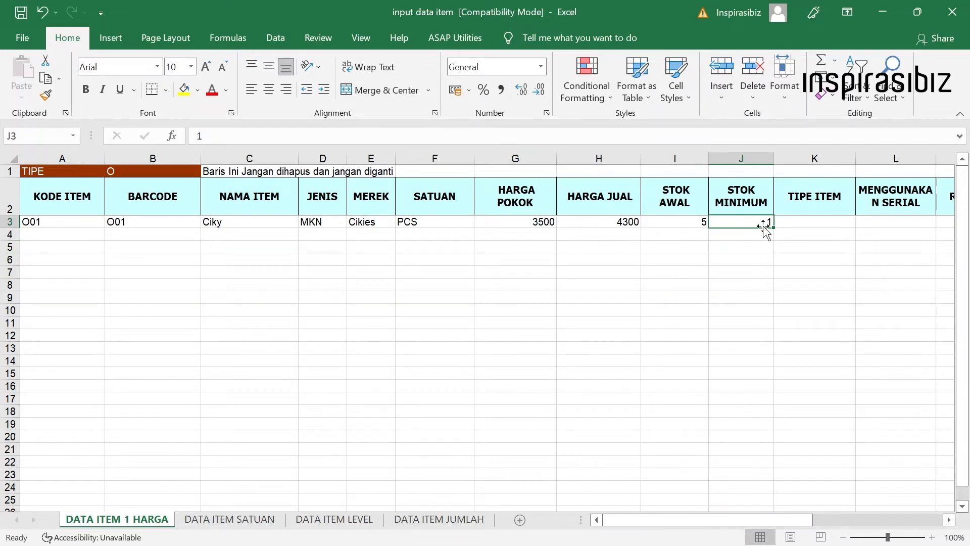
- Enter 1 as text with a leading apostrophe for TIPE ITEM in K3, after trying the codes 2, 4 and 5
click(825, 224)
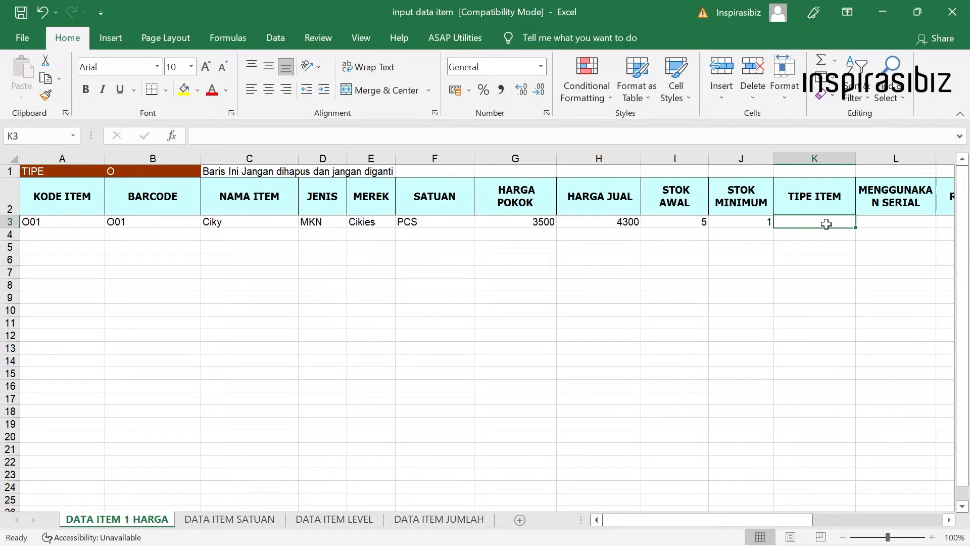
double_click(826, 224)
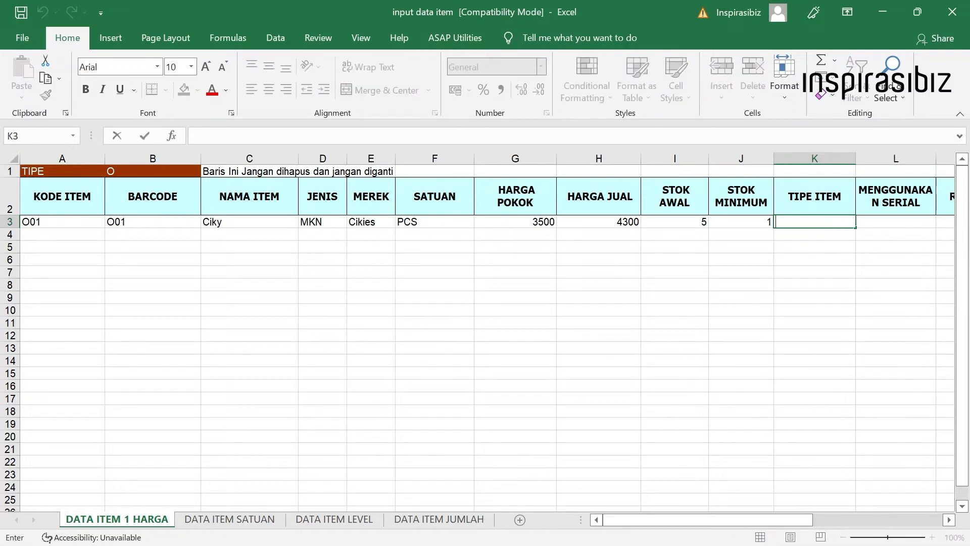
text('1)
key(BackSpace)
text(2)
key(BackSpace)
text(4)
key(BackSpace)
text(5)
key(BackSpace)
text(1)
- Enter N for MENGGUNAKAN SERIAL in L3 and Rak1 as the RAK in M3
click(880, 220)
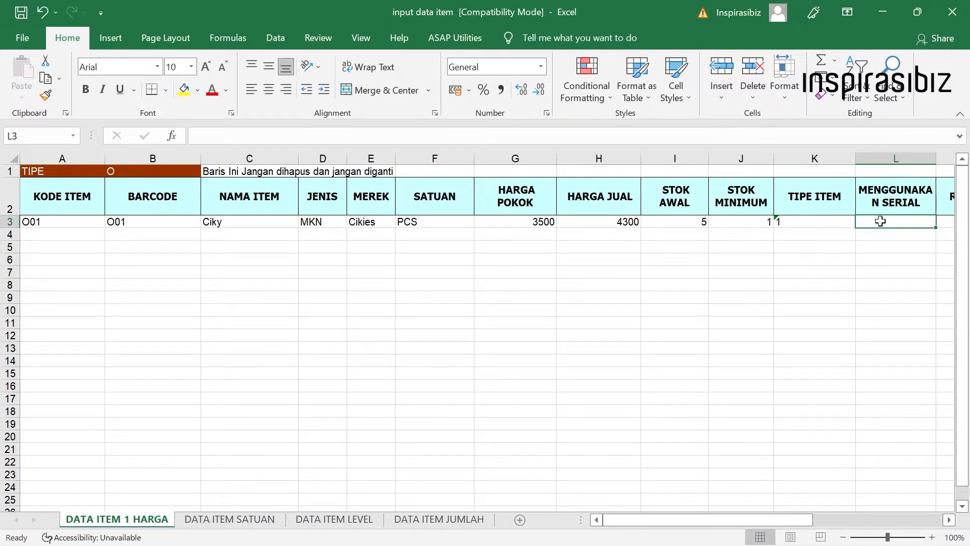
key(BackSpace)
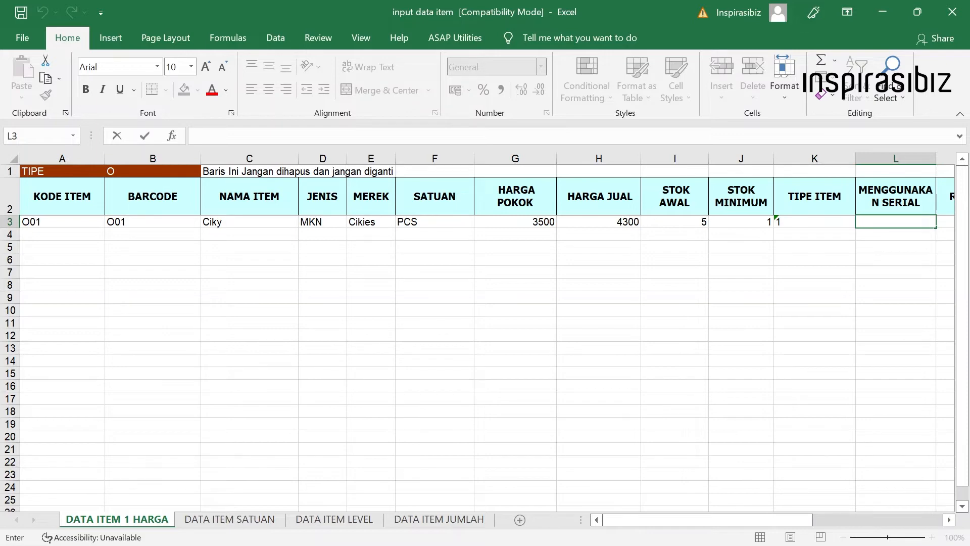
text(N)
key(Tab)
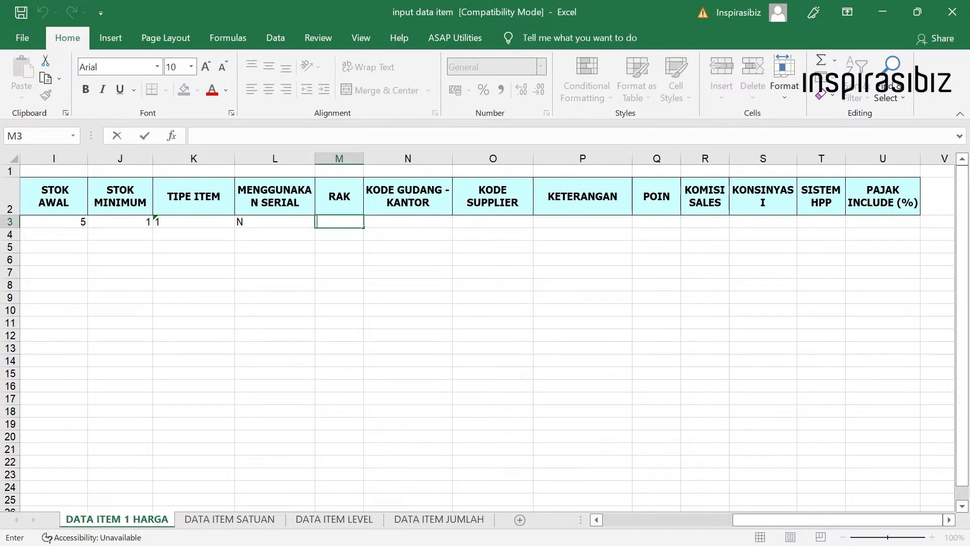
text('Rak1)
- Enter UTM as the KODE GUDANG - KANTOR in N3
click(395, 223)
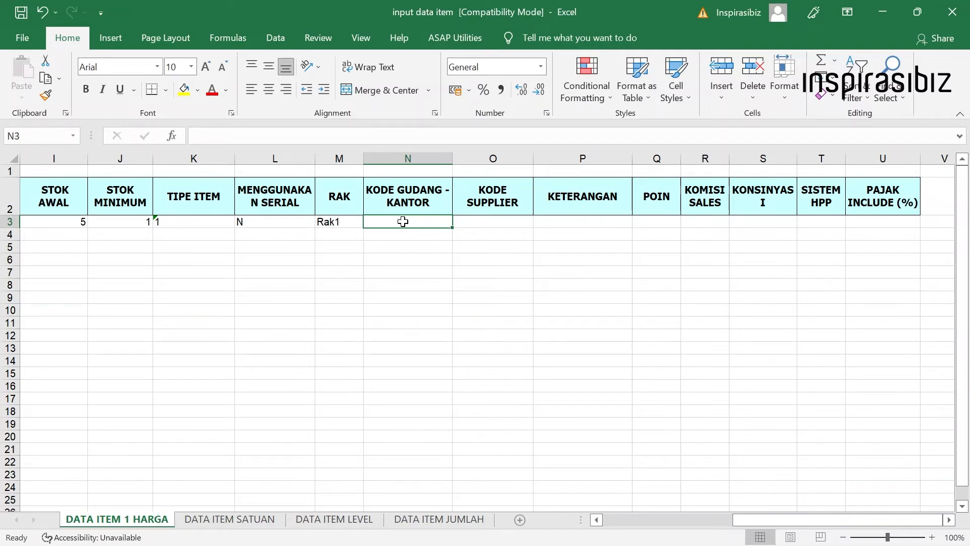
text(U)
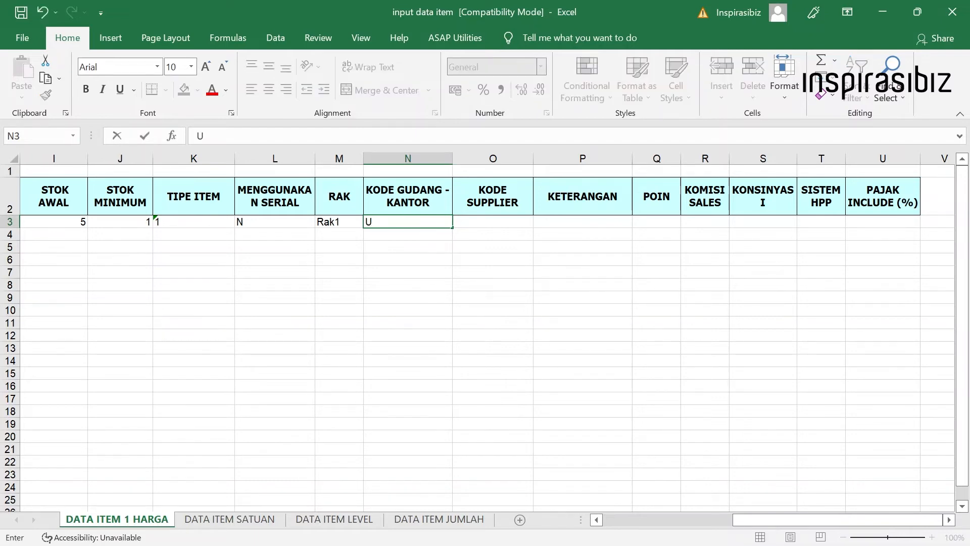
text(TM)
- Leave KODE SUPPLIER and KETERANGAN empty and enter 10 for POIN in Q3 and 500 for KOMISI SALES in R3
click(473, 219)
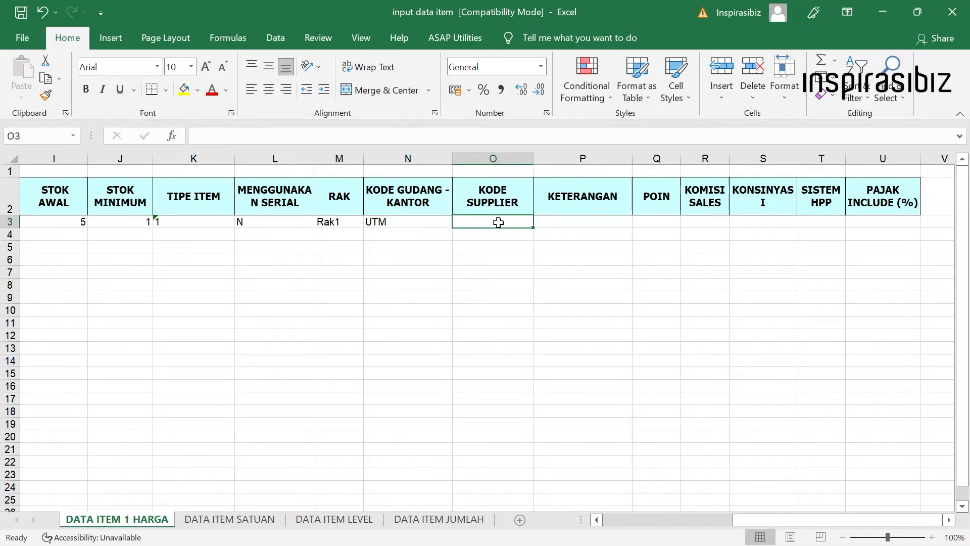
click(592, 225)
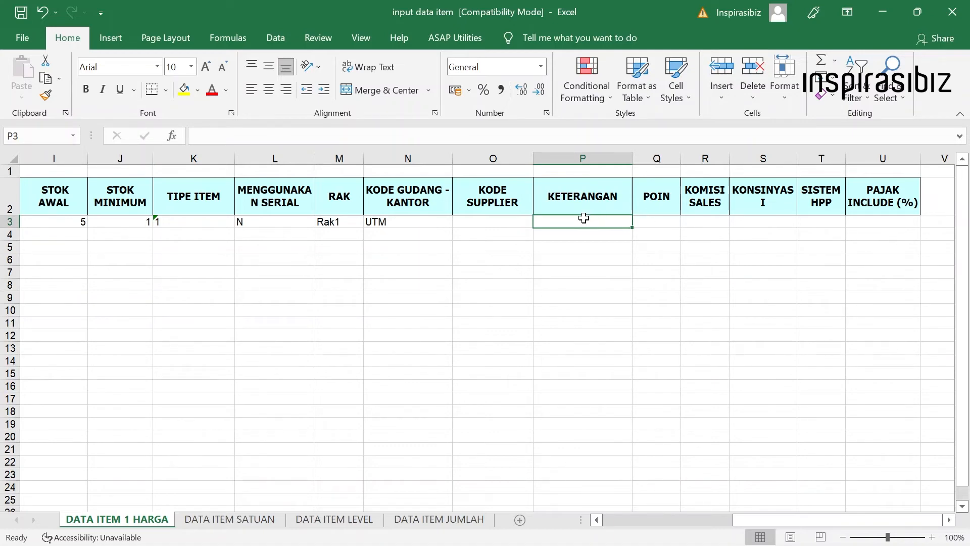
click(661, 223)
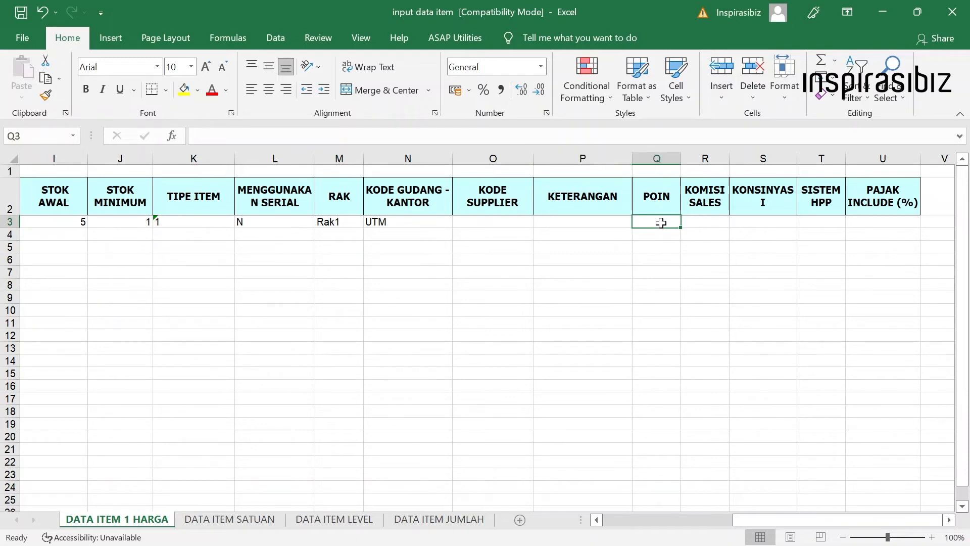
click(694, 218)
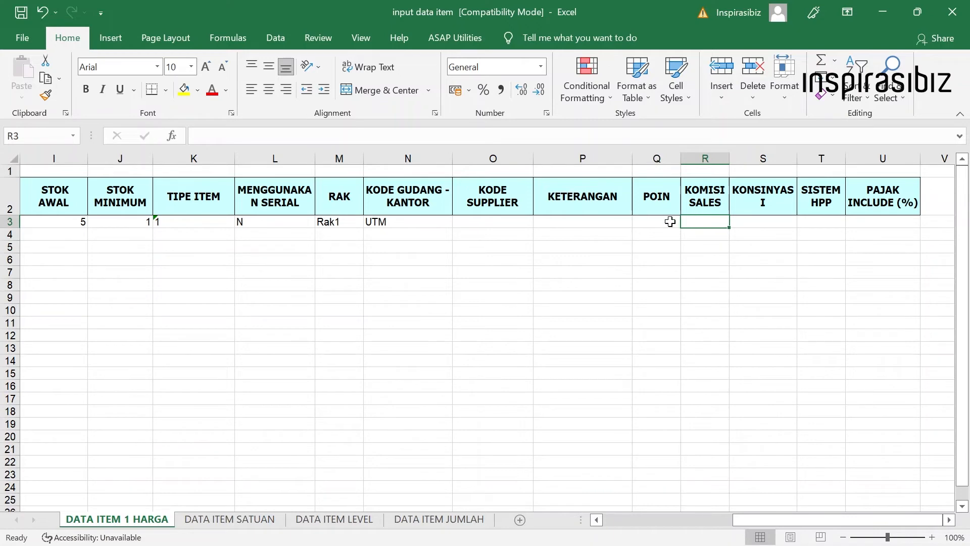
click(661, 221)
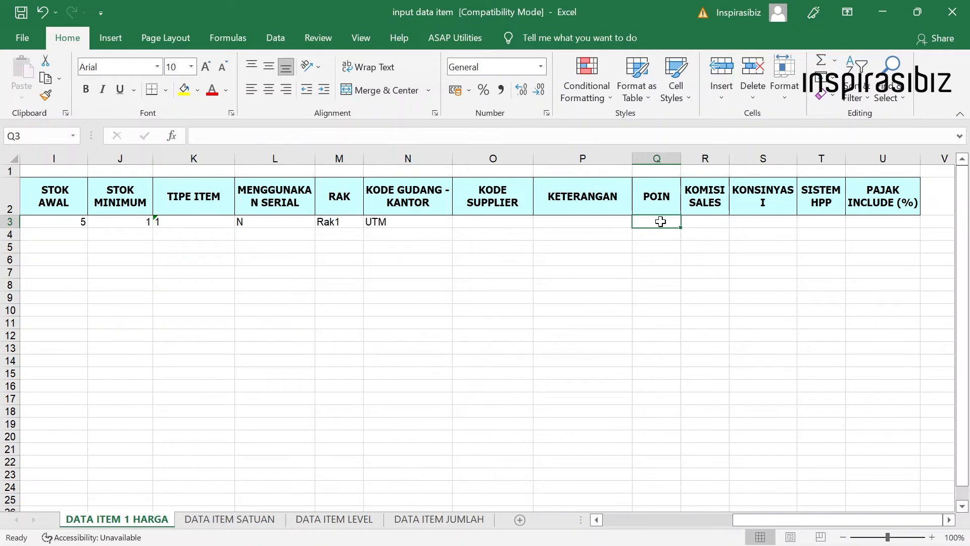
double_click(661, 222)
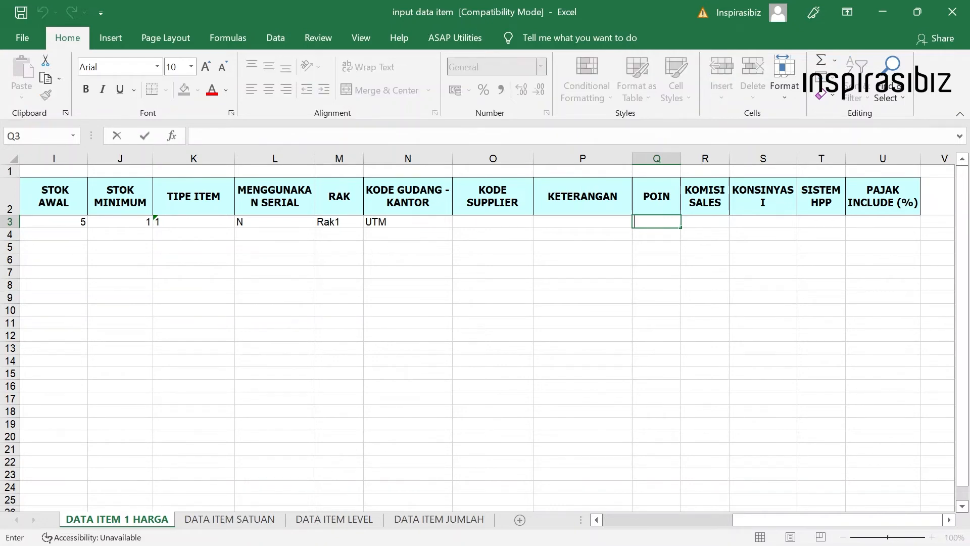
text(10)
click(704, 223)
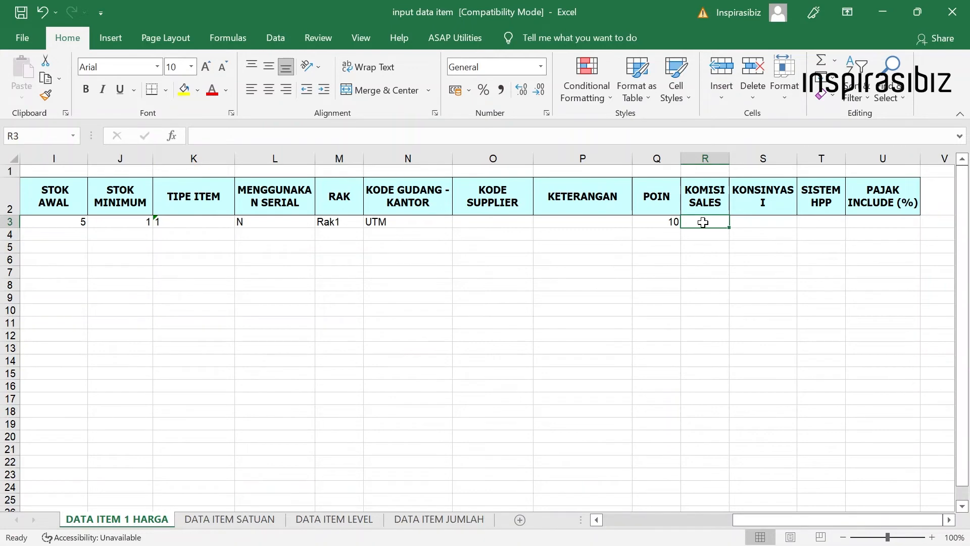
text(500)
- Enter N for KONSINYASI in S3 and FIFO as the SISTEM HPP in T3
click(749, 224)
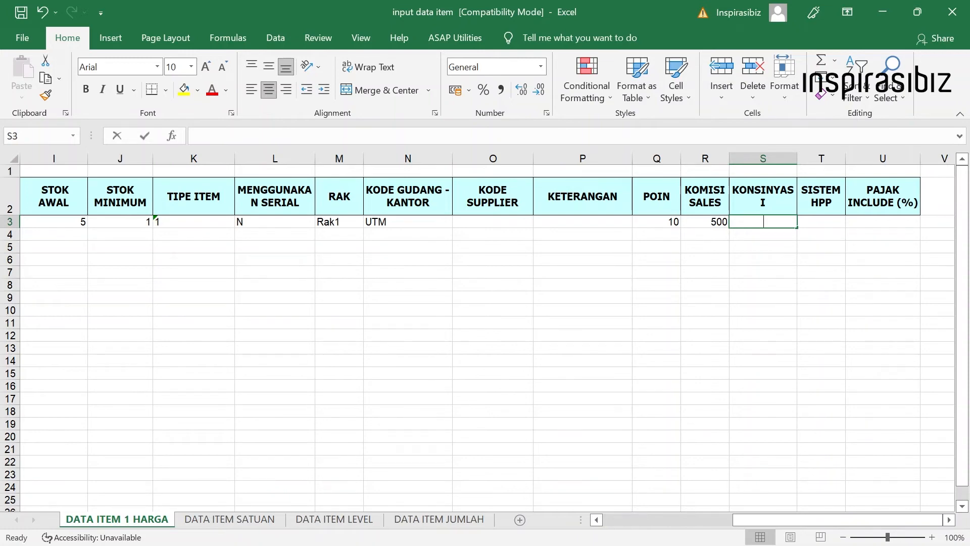
text(N)
click(809, 221)
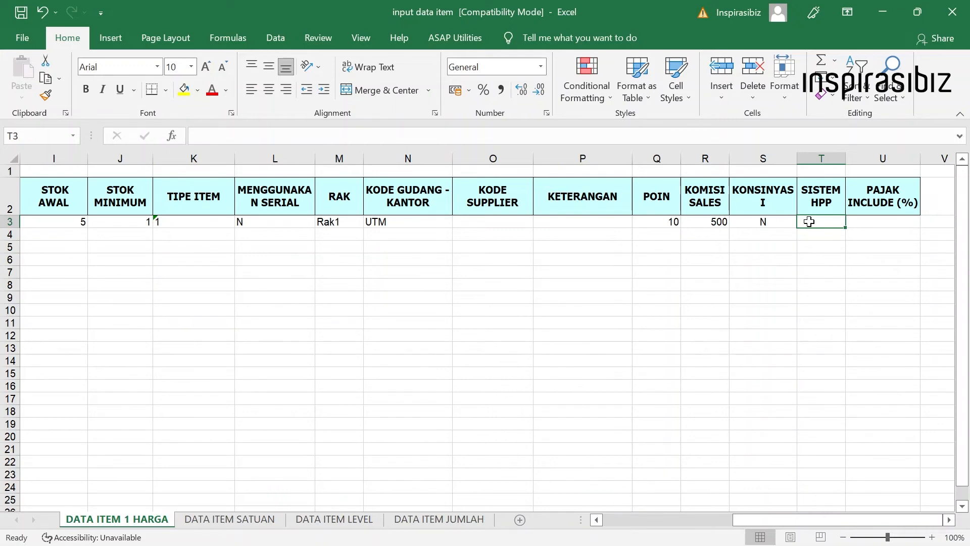
double_click(809, 221)
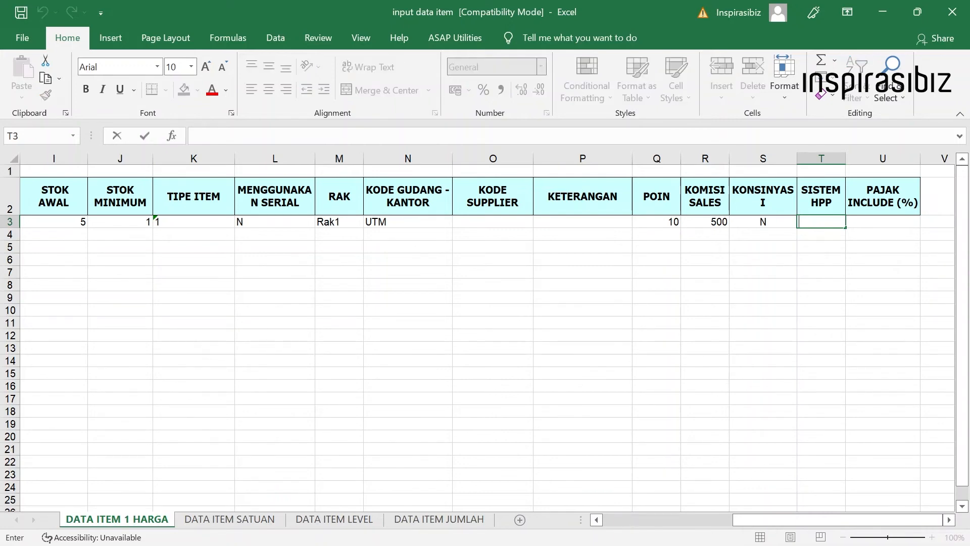
text(FFIFO)
click(811, 221)
key(BackSpace)
- Enter 11 as the PAJAK INCLUDE (%) value in U3
click(876, 220)
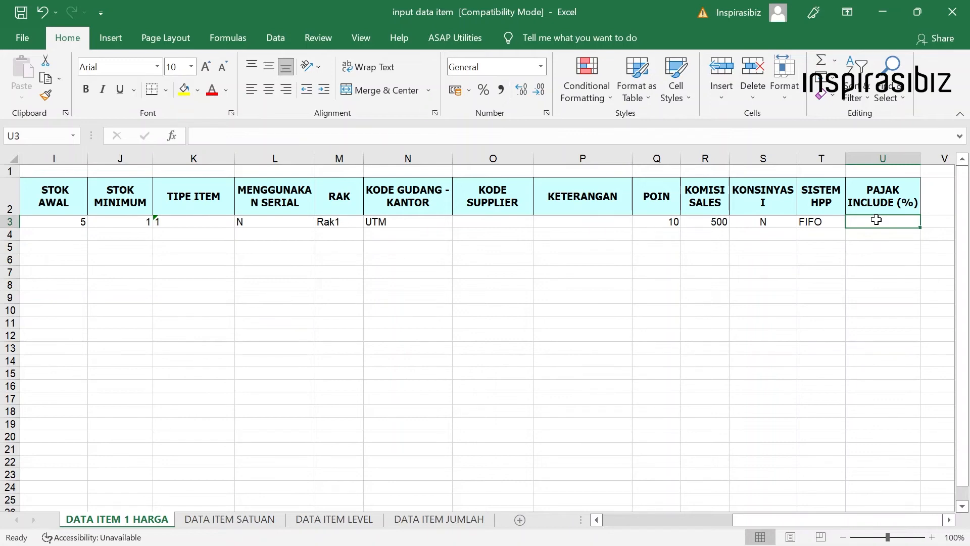
key(BackSpace)
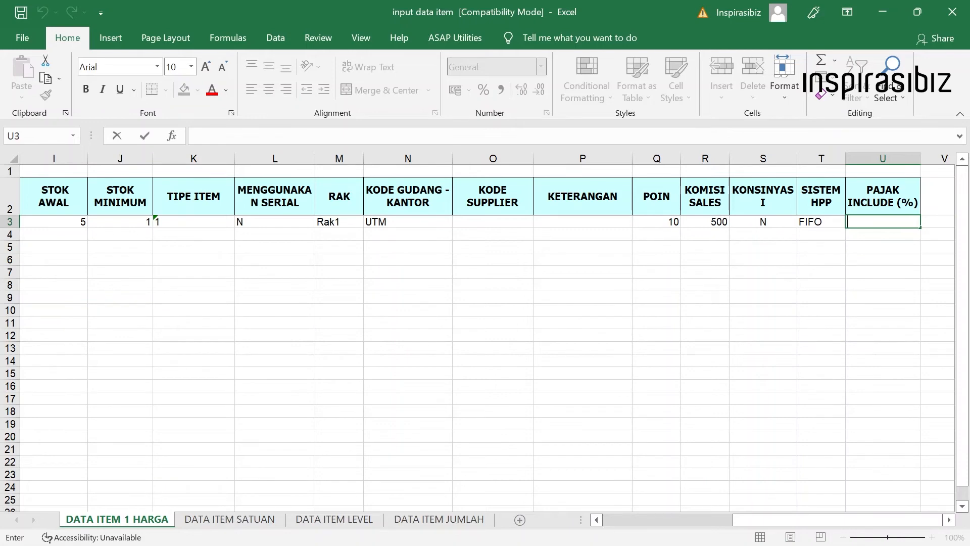
text(11)
key(Return)
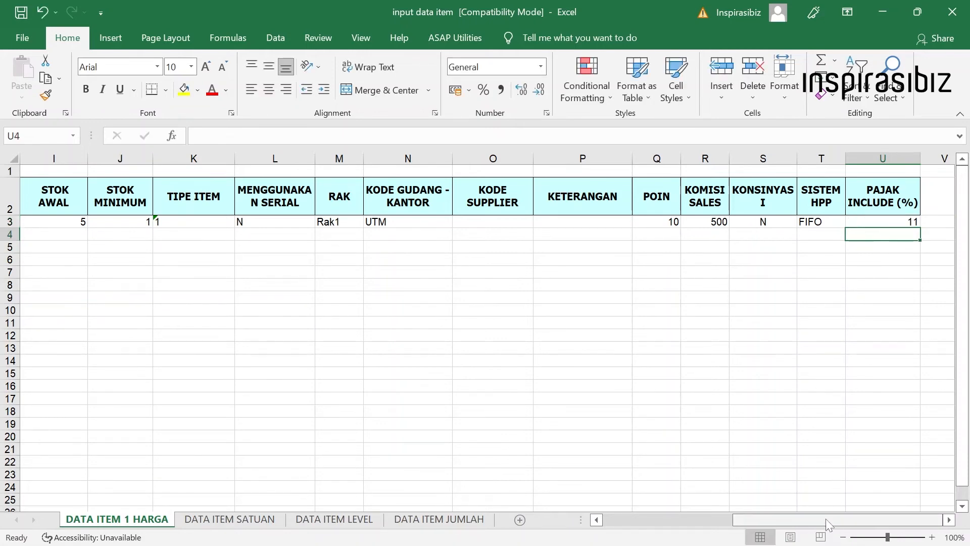
- Save the workbook in its existing format despite the compatibility check, and close it
drag(825, 520, 695, 520)
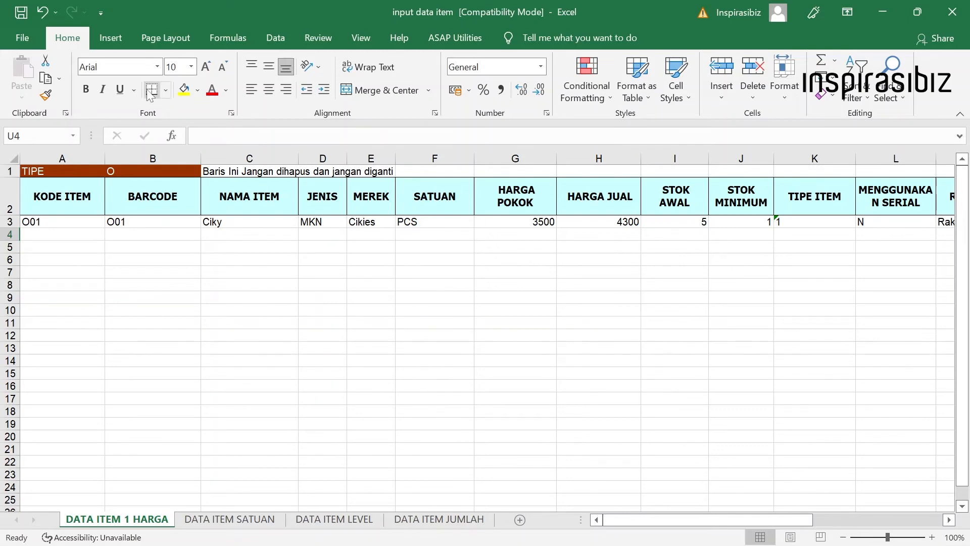
click(17, 14)
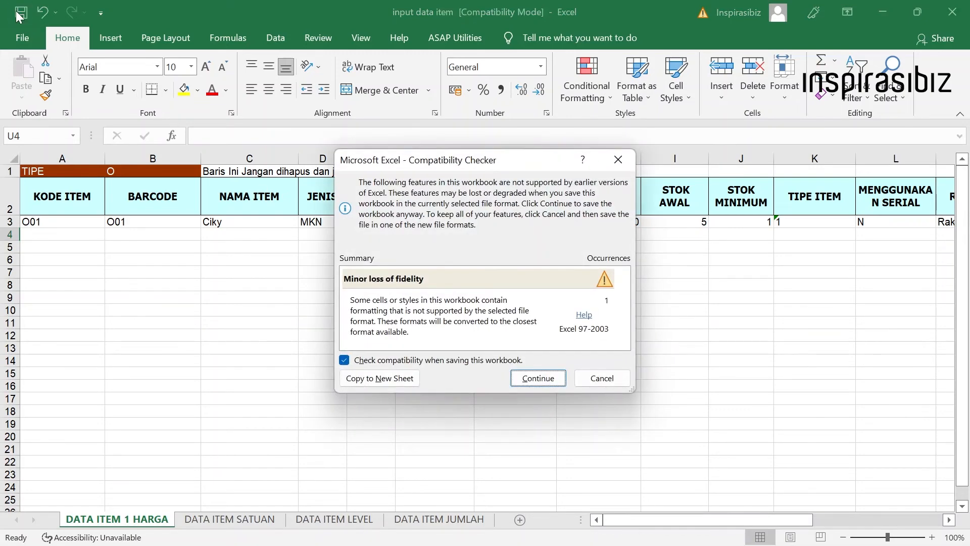
key(Return)
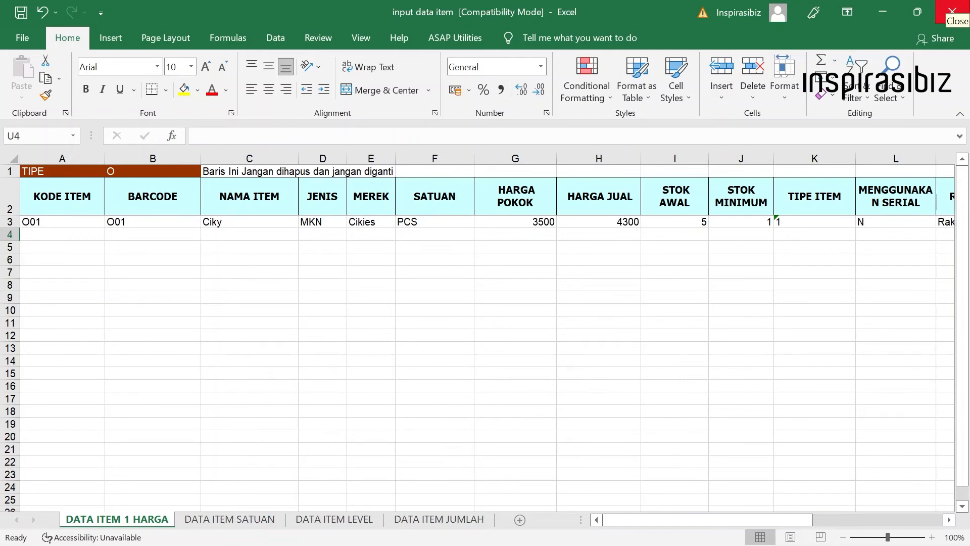
click(952, 11)
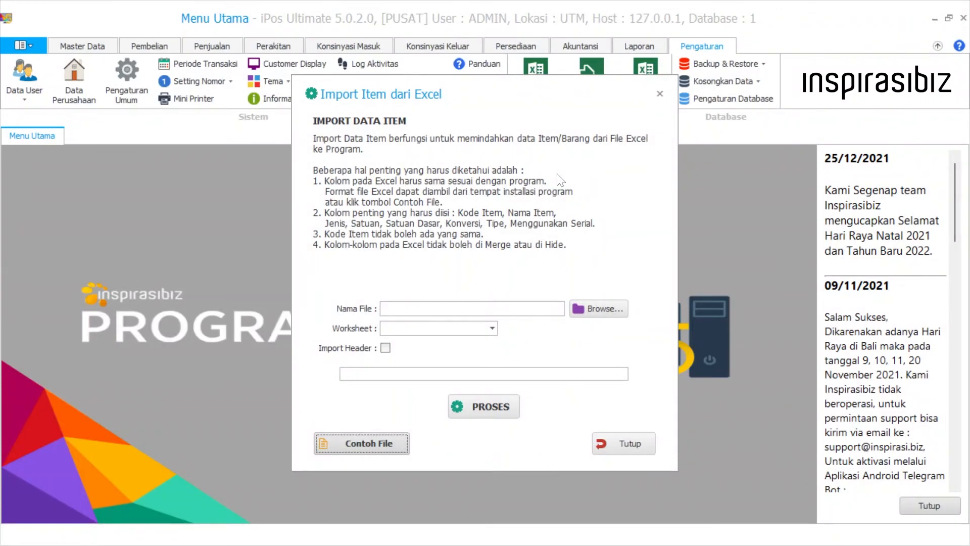
- Load the workbook "input data item" from the Documents folder as the item import file
click(583, 312)
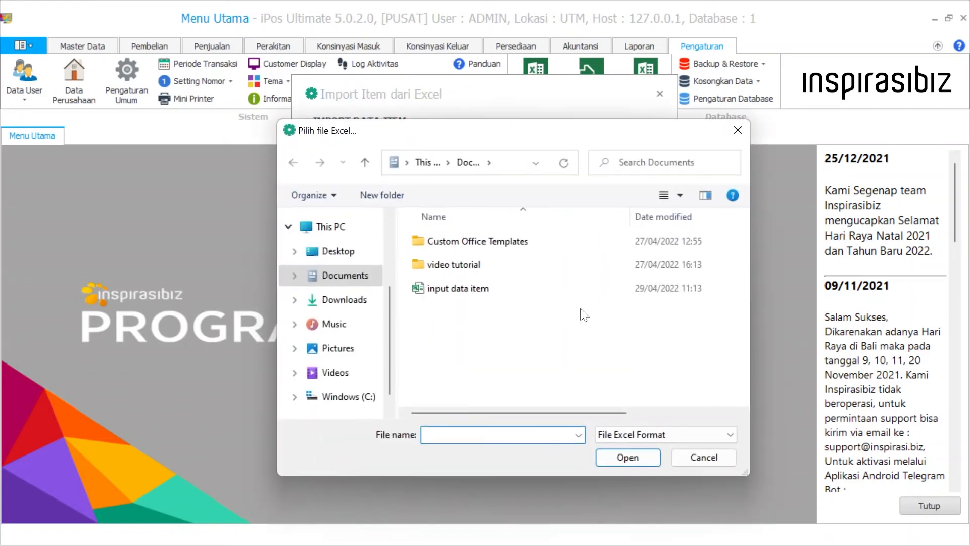
click(505, 292)
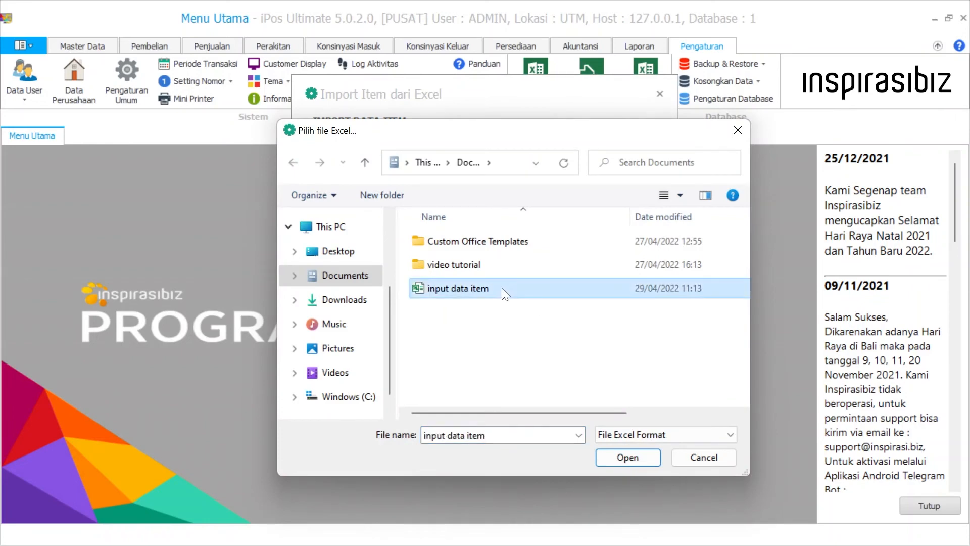
click(634, 459)
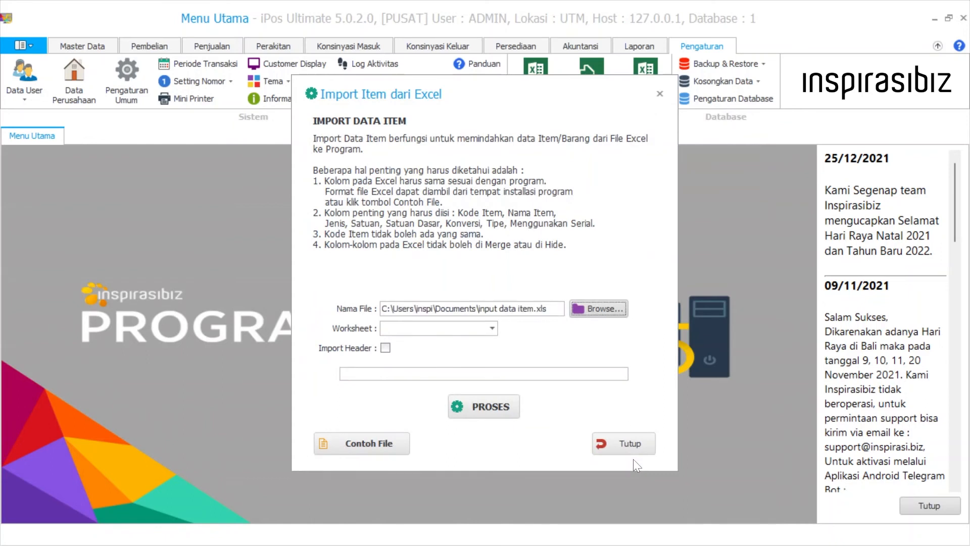
- Choose the DATA ITEM 1 HARGA worksheet, run the item import, and dismiss the completion message
click(493, 328)
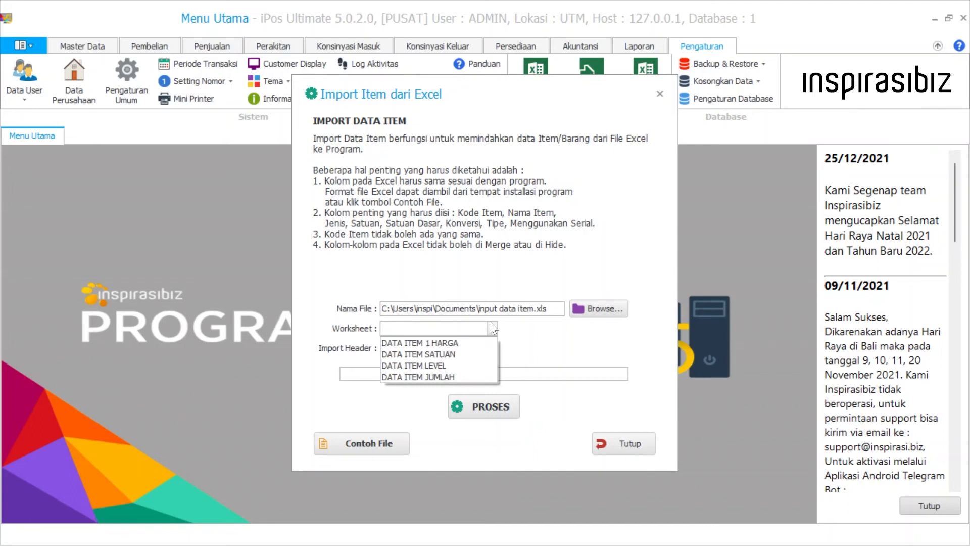
click(453, 344)
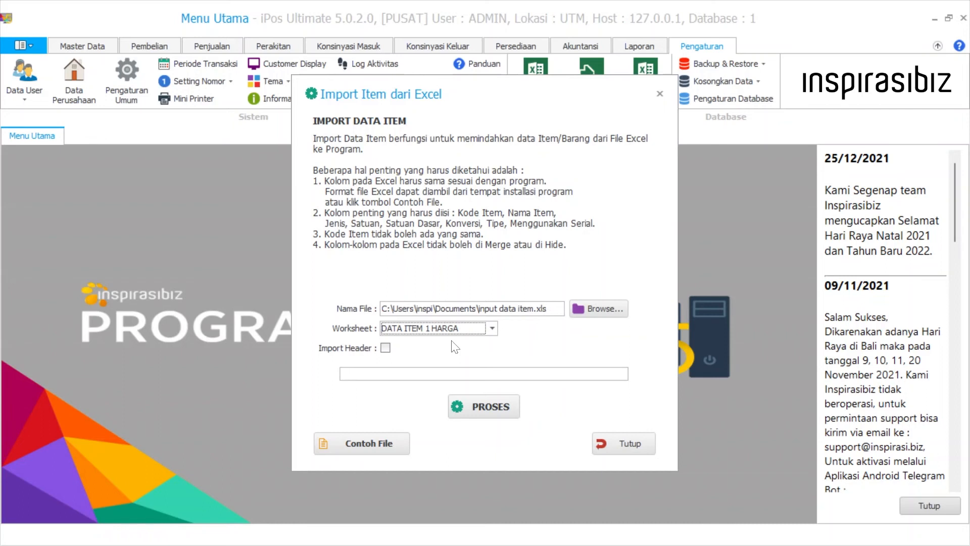
click(492, 329)
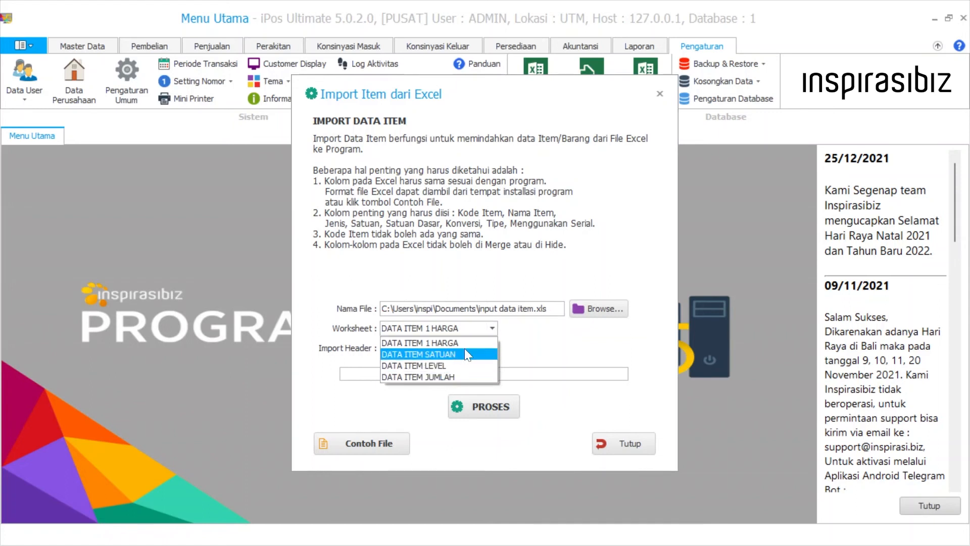
click(485, 329)
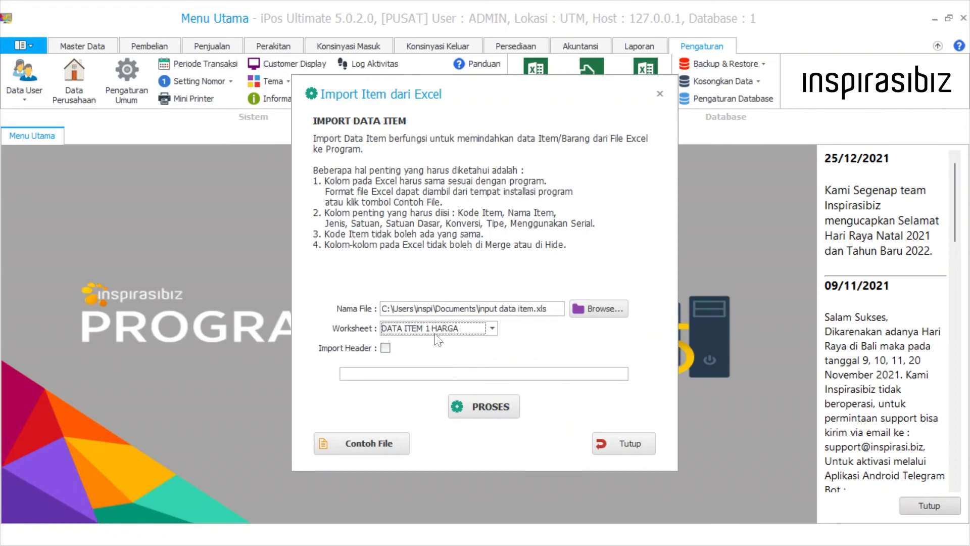
click(486, 408)
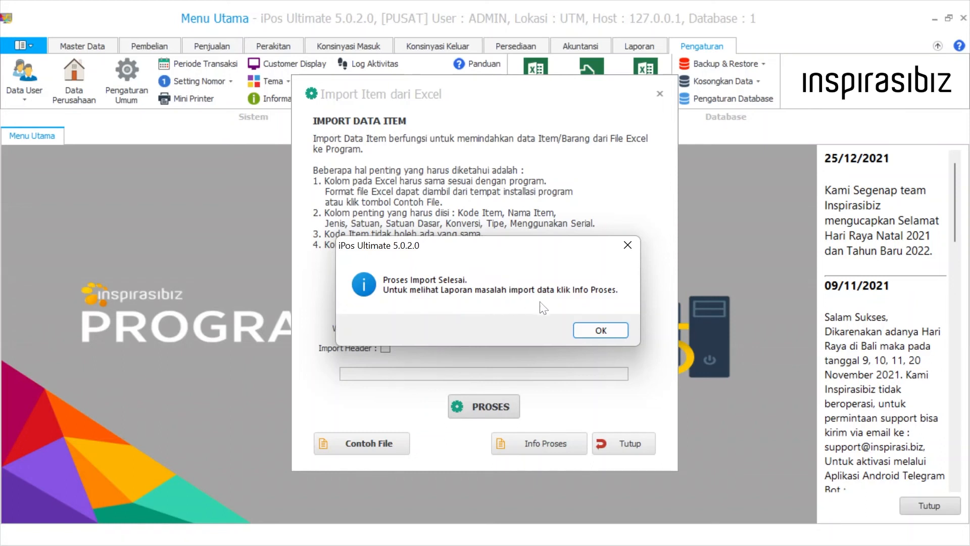
click(596, 331)
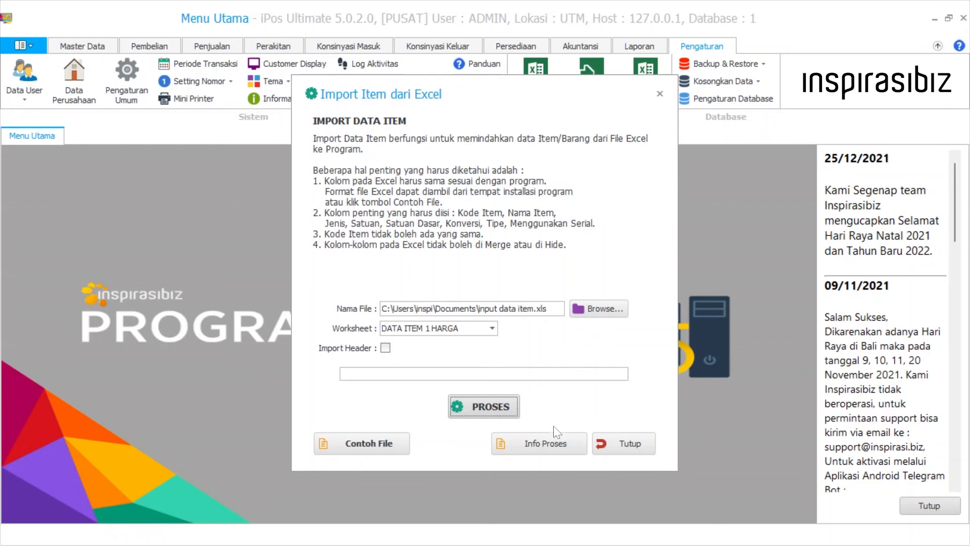
- Check the import process report for errors, and close both the report and the item import window
click(539, 444)
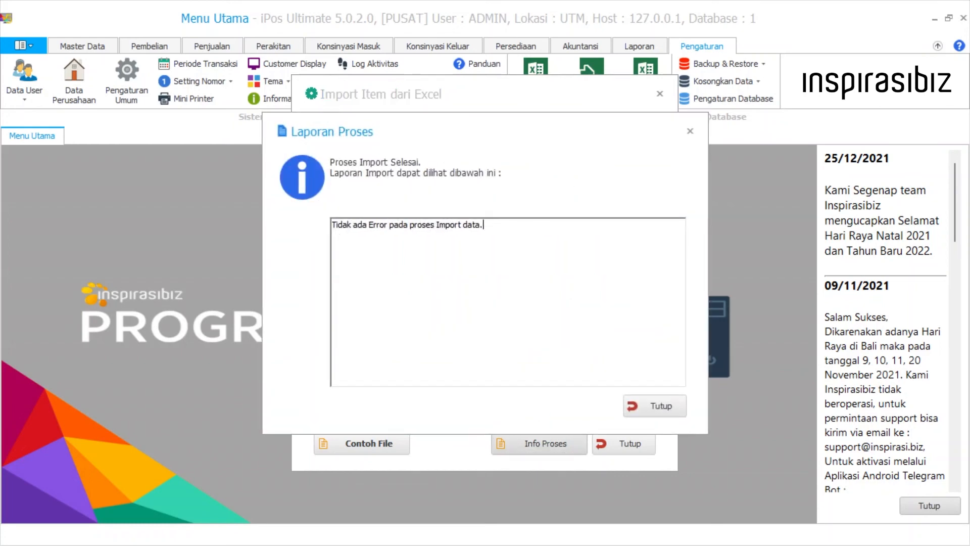
key(ctrl+shift+Left)
key(ctrl+shift+Left)
key(ctrl+shift+Left)
key(ctrl+shift+Left)
key(ctrl+shift+Left)
key(ctrl+shift+Left)
key(ctrl+shift+Left)
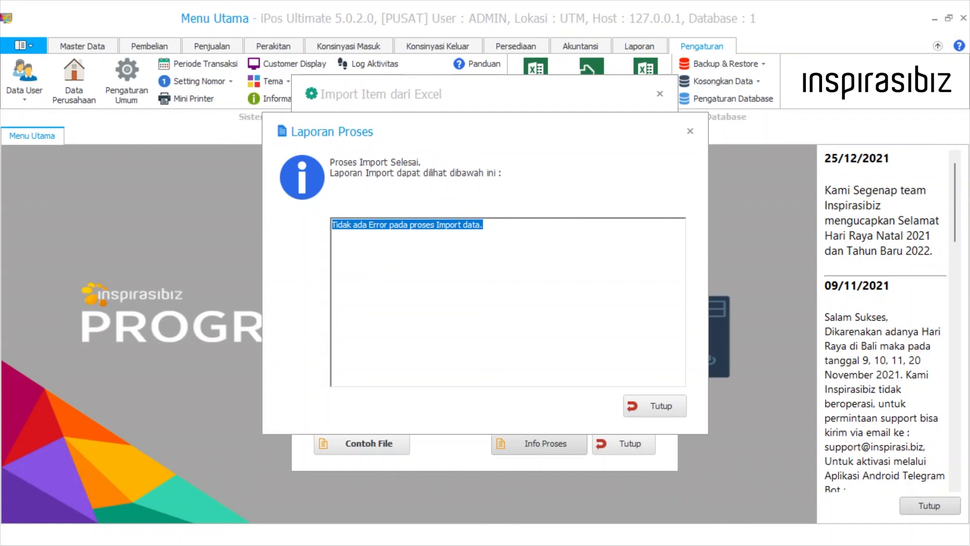
click(654, 413)
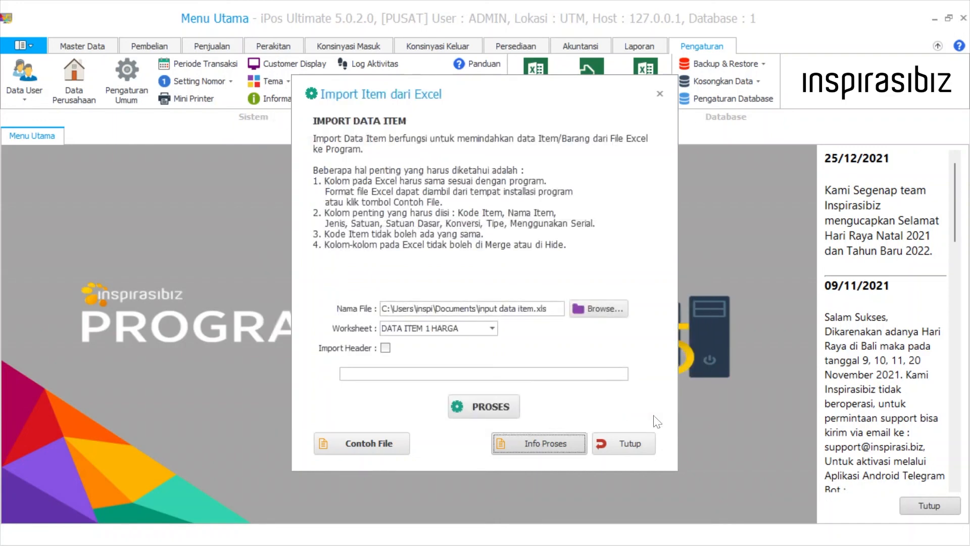
click(626, 449)
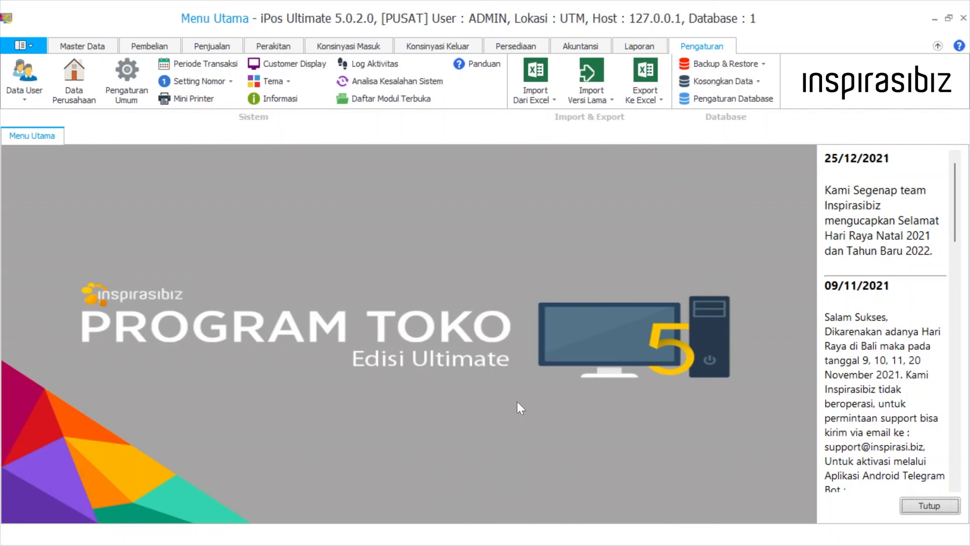
- Open the item list (Daftar Item) and select the imported item Ciky to check its data
click(84, 47)
click(74, 77)
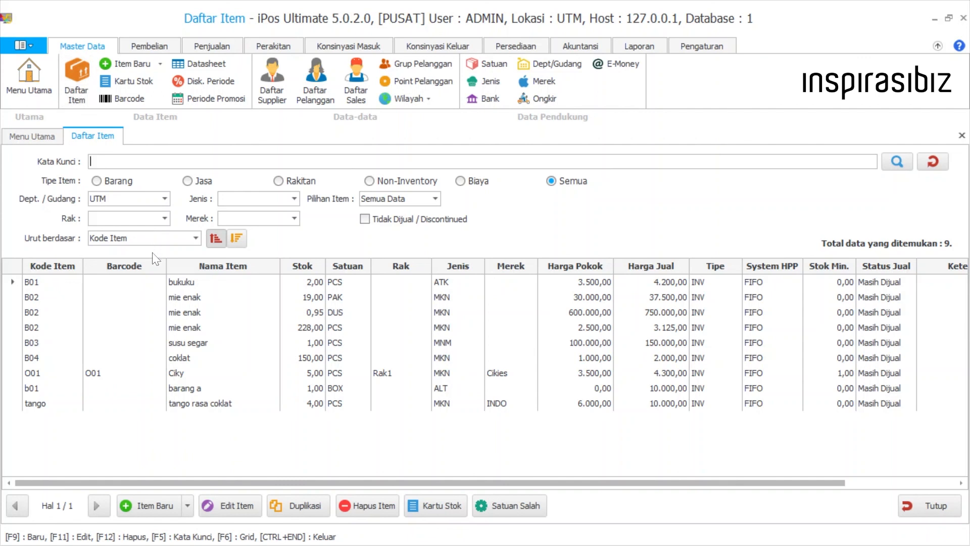
click(177, 375)
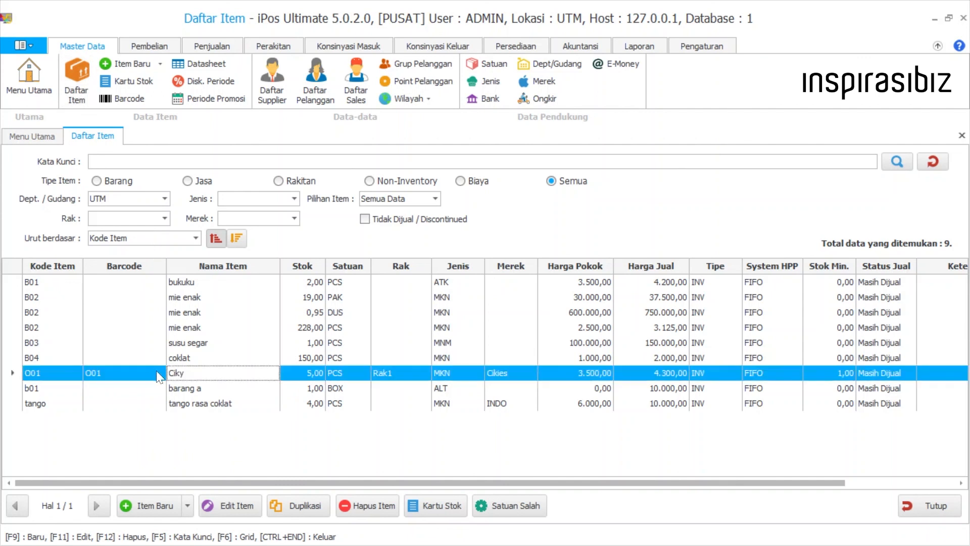